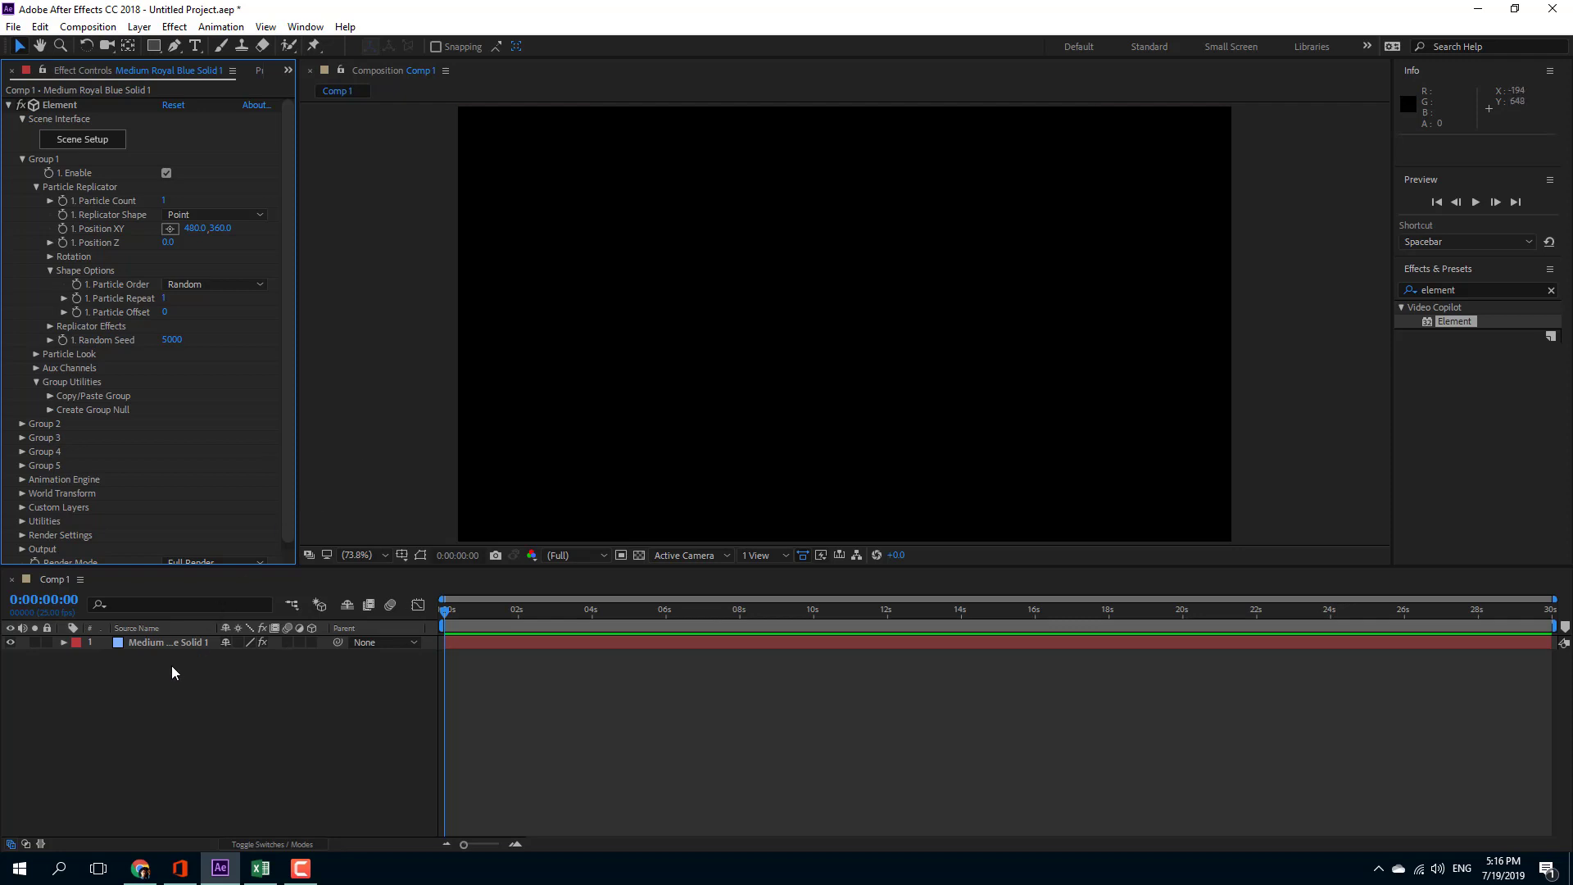
Step: Select Medium Royal Blue Solid 1 and open its Element effect's Scene Setup
click(165, 644)
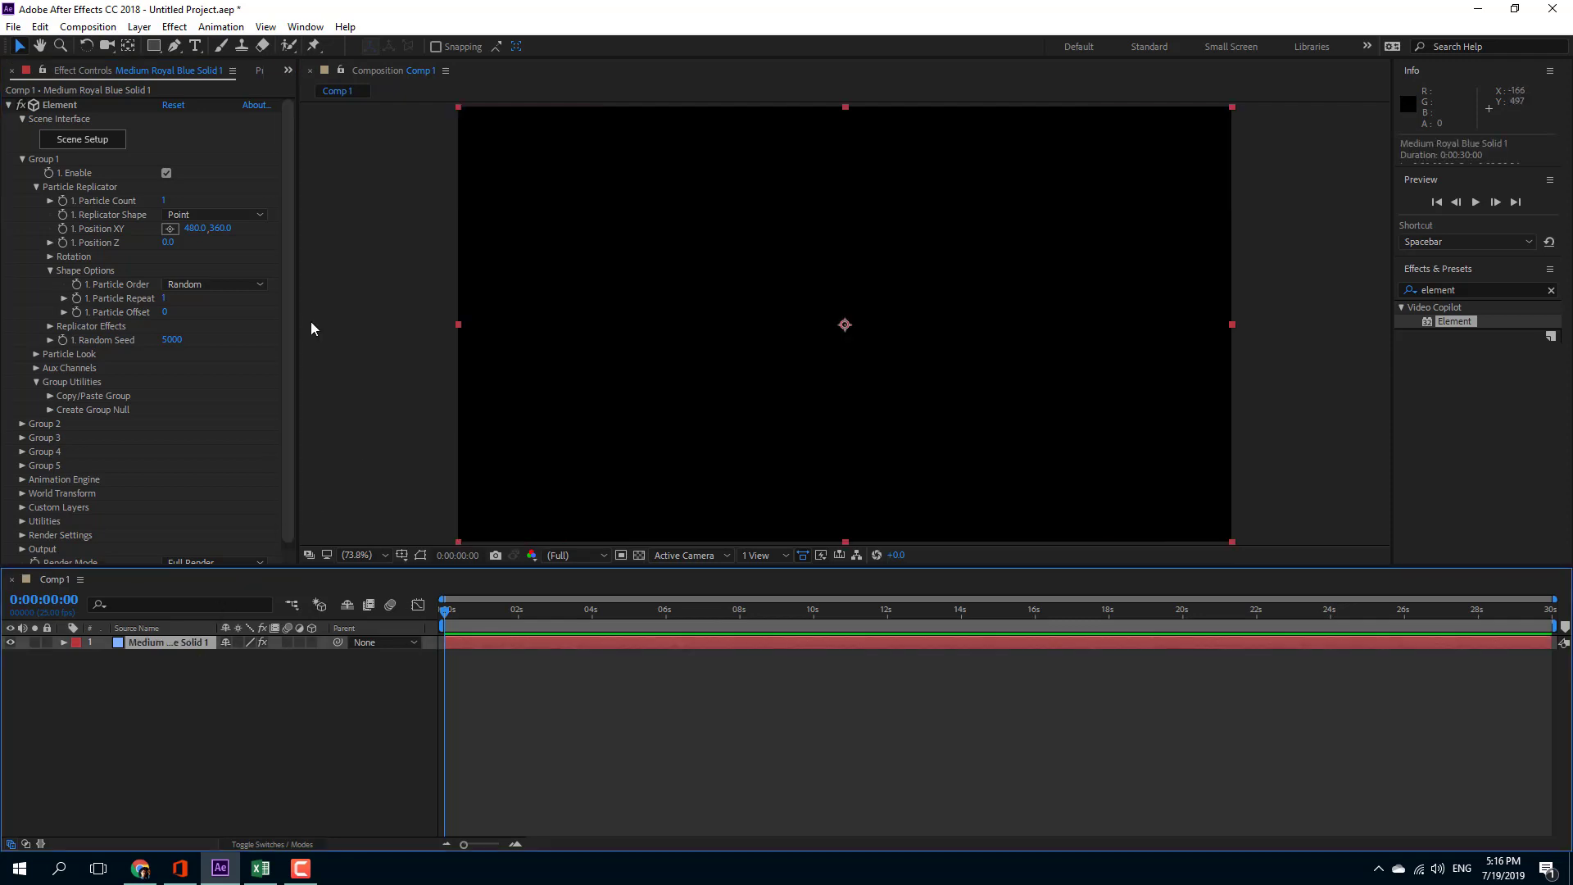
click(98, 141)
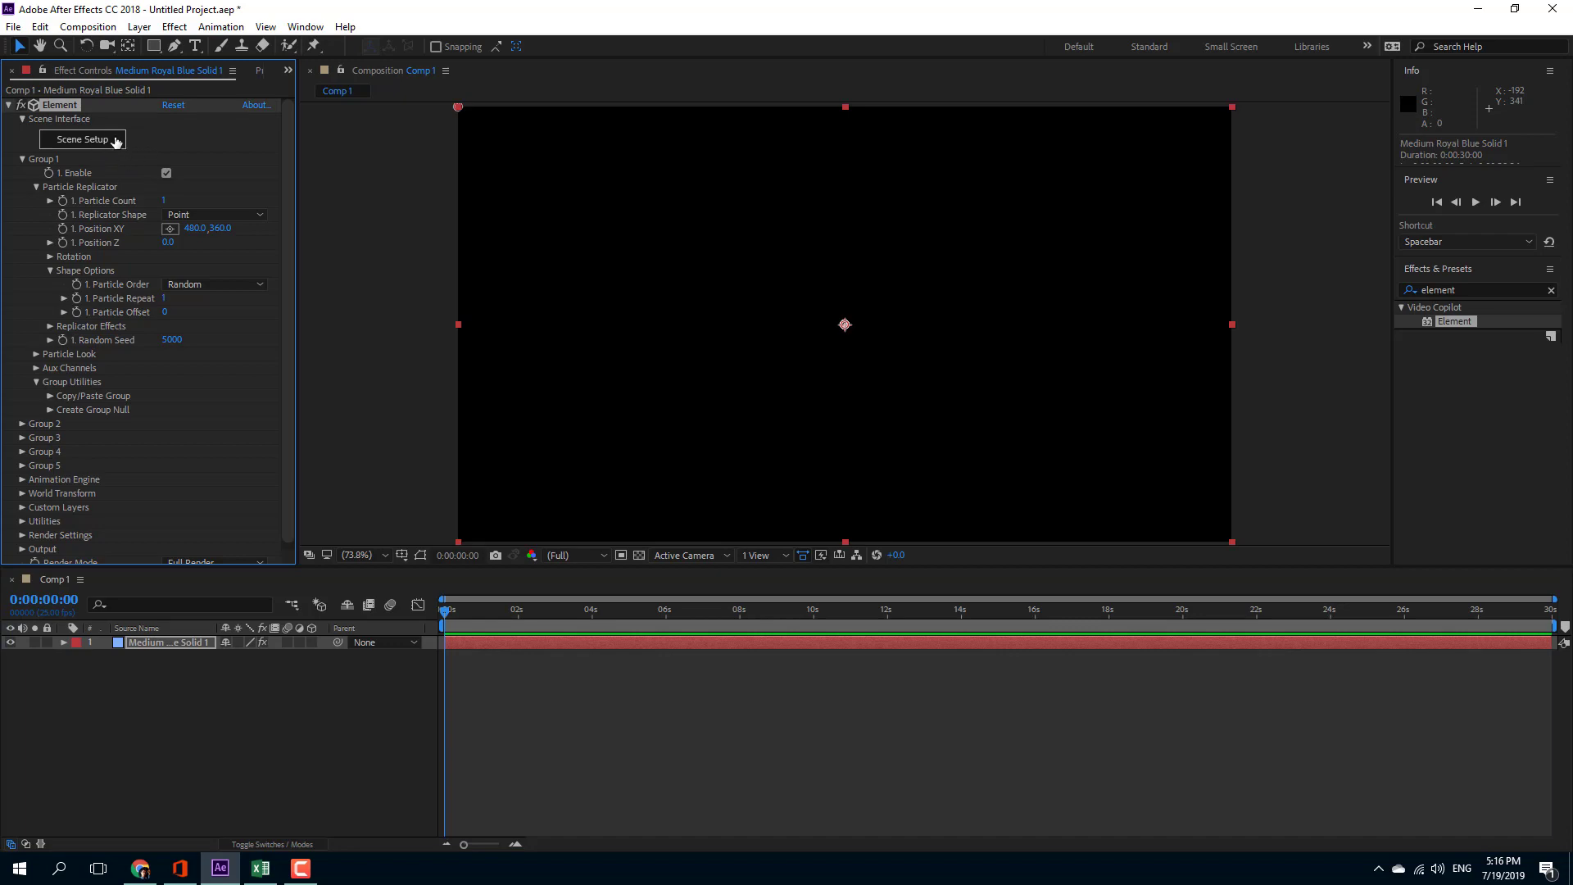
click(107, 146)
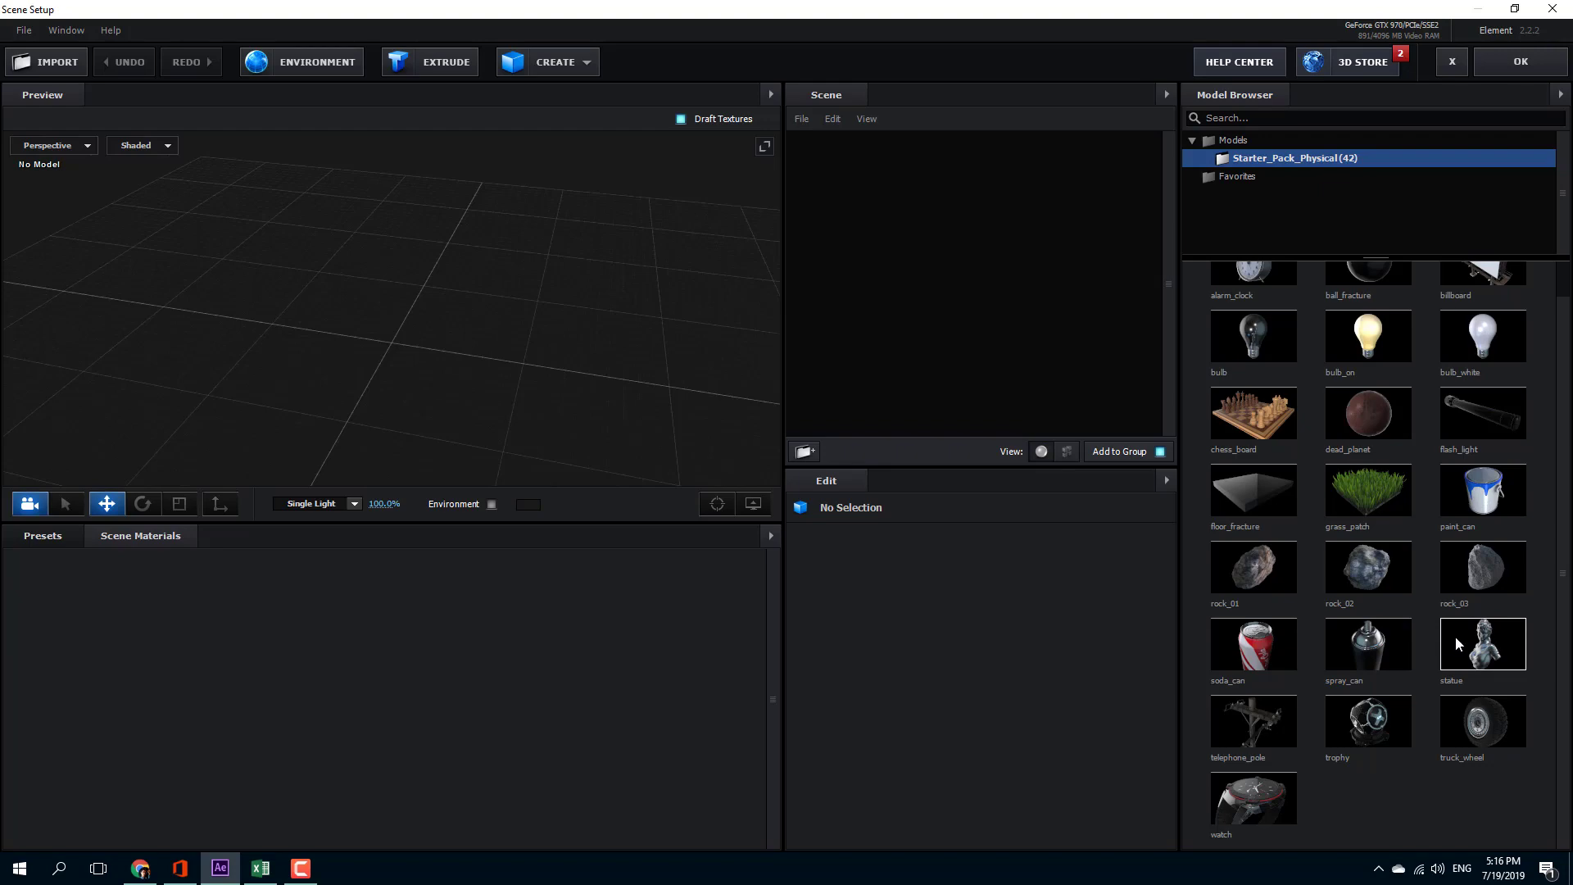
Step: Add the rock_02 model from Starter_Pack_Physical and apply the scene to Comp 1
click(1385, 577)
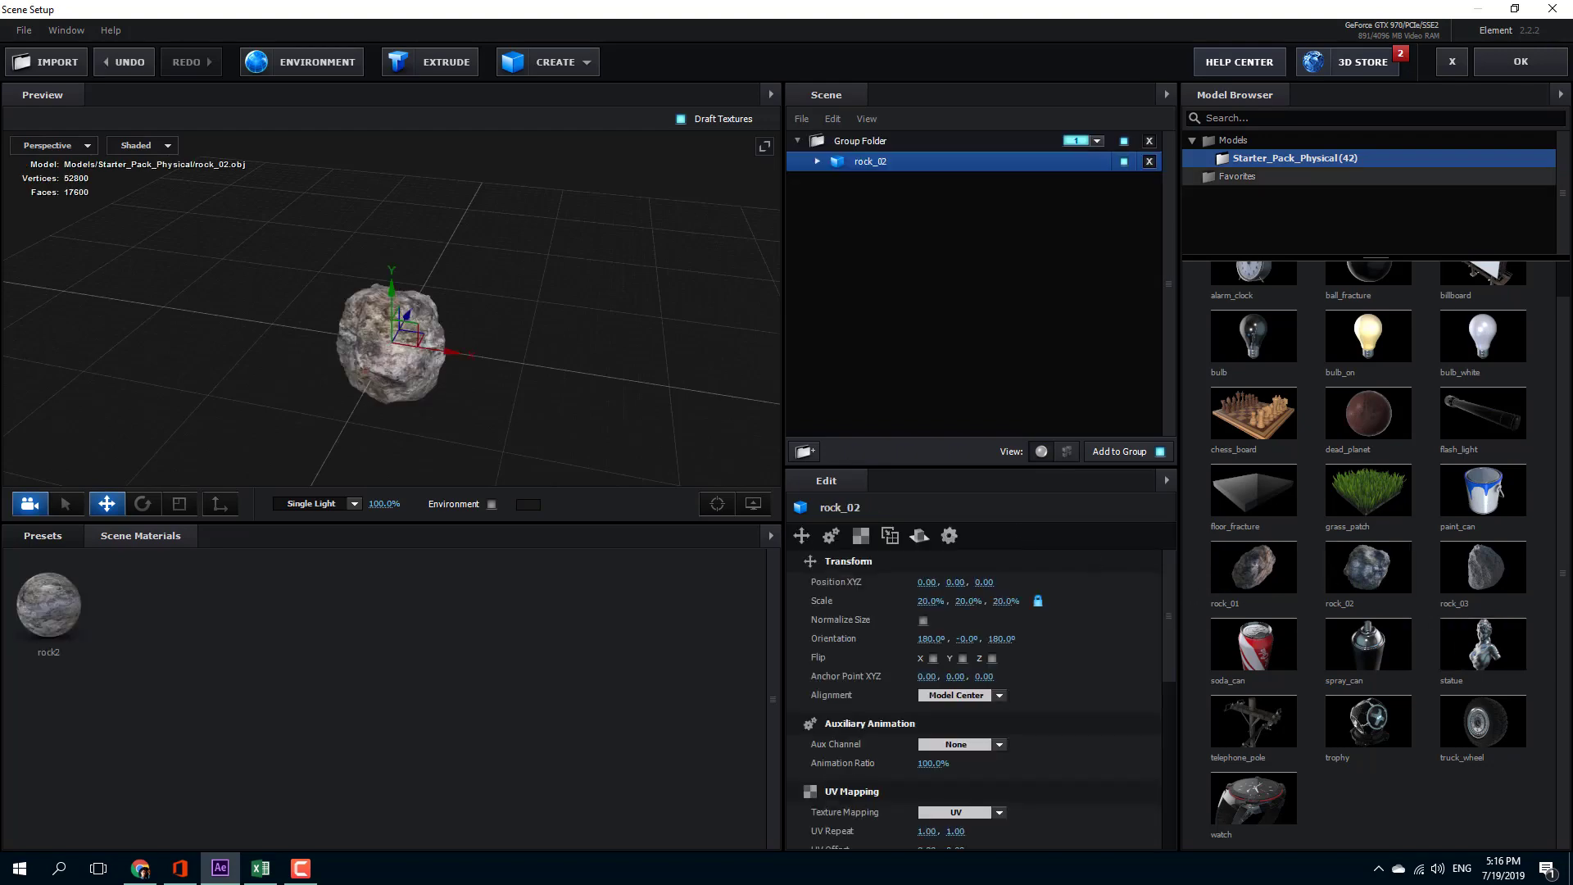
click(1521, 62)
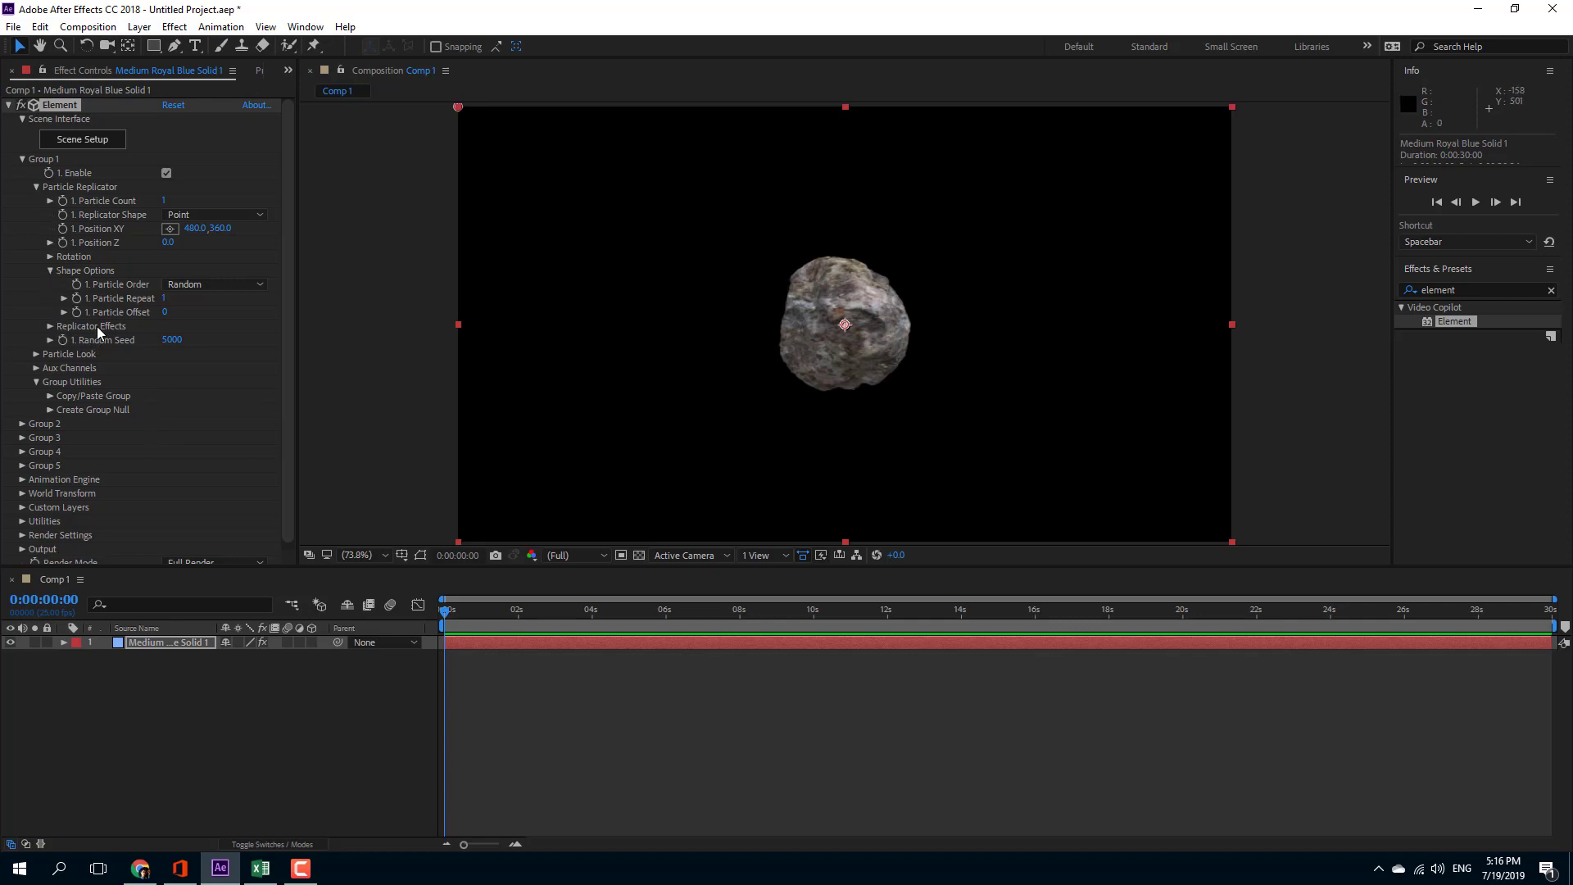
Step: Shrink the rock to particle size 5.2 and start a new solid layer
click(36, 354)
mouse_move(168, 367)
mouse_down()
mouse_move(140, 369)
mouse_move(178, 369)
mouse_up()
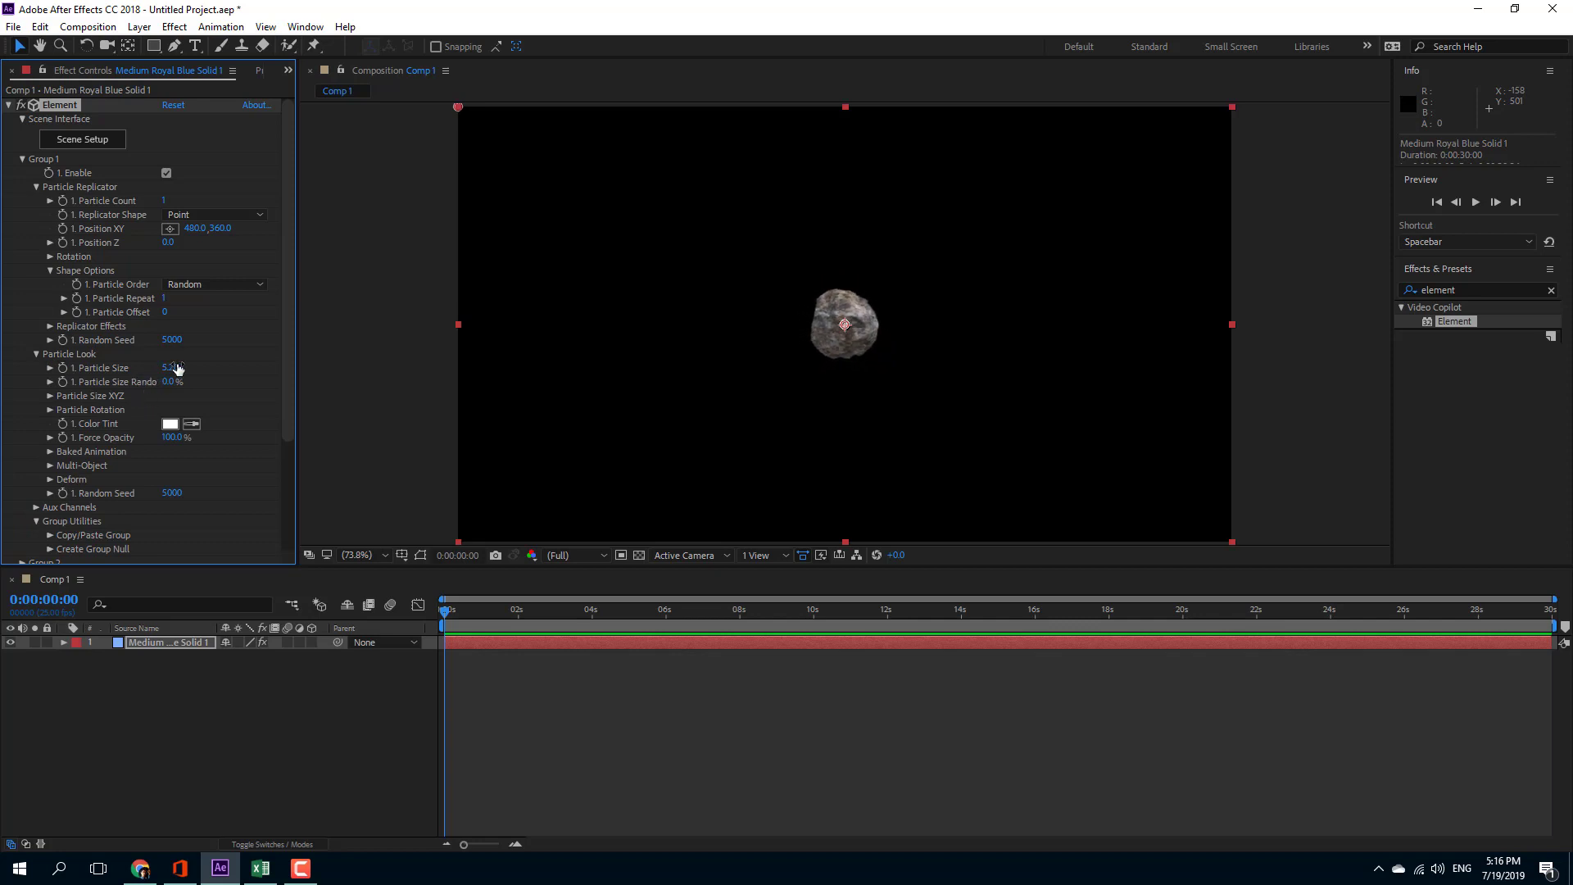
right_click(164, 676)
mouse_move(281, 495)
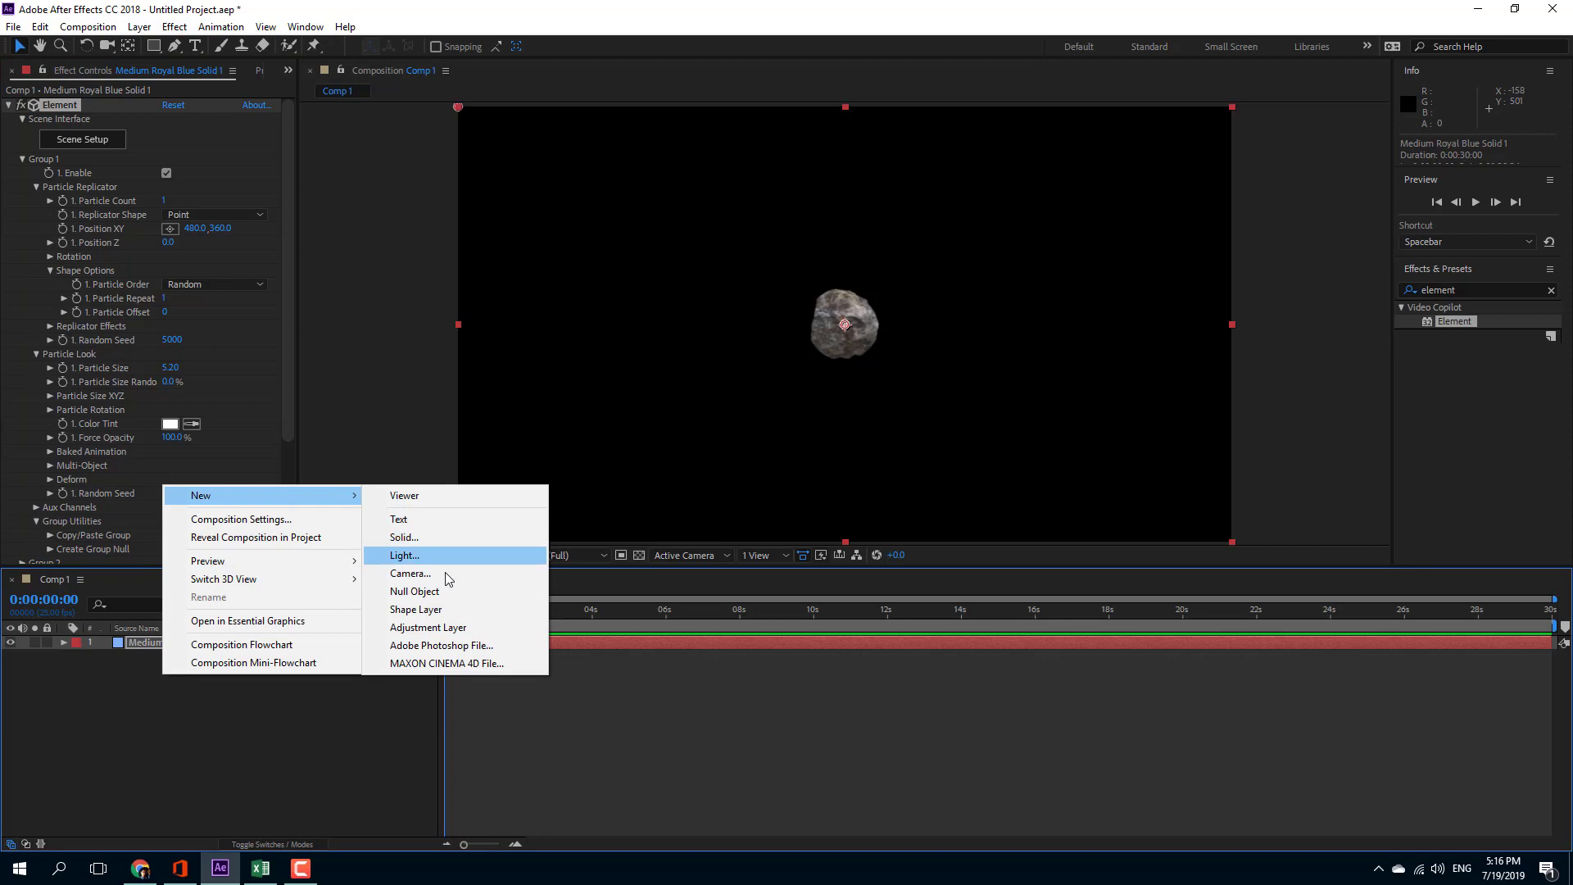
click(434, 537)
Step: Make the new solid orange and place it beneath the Element layer
click(186, 286)
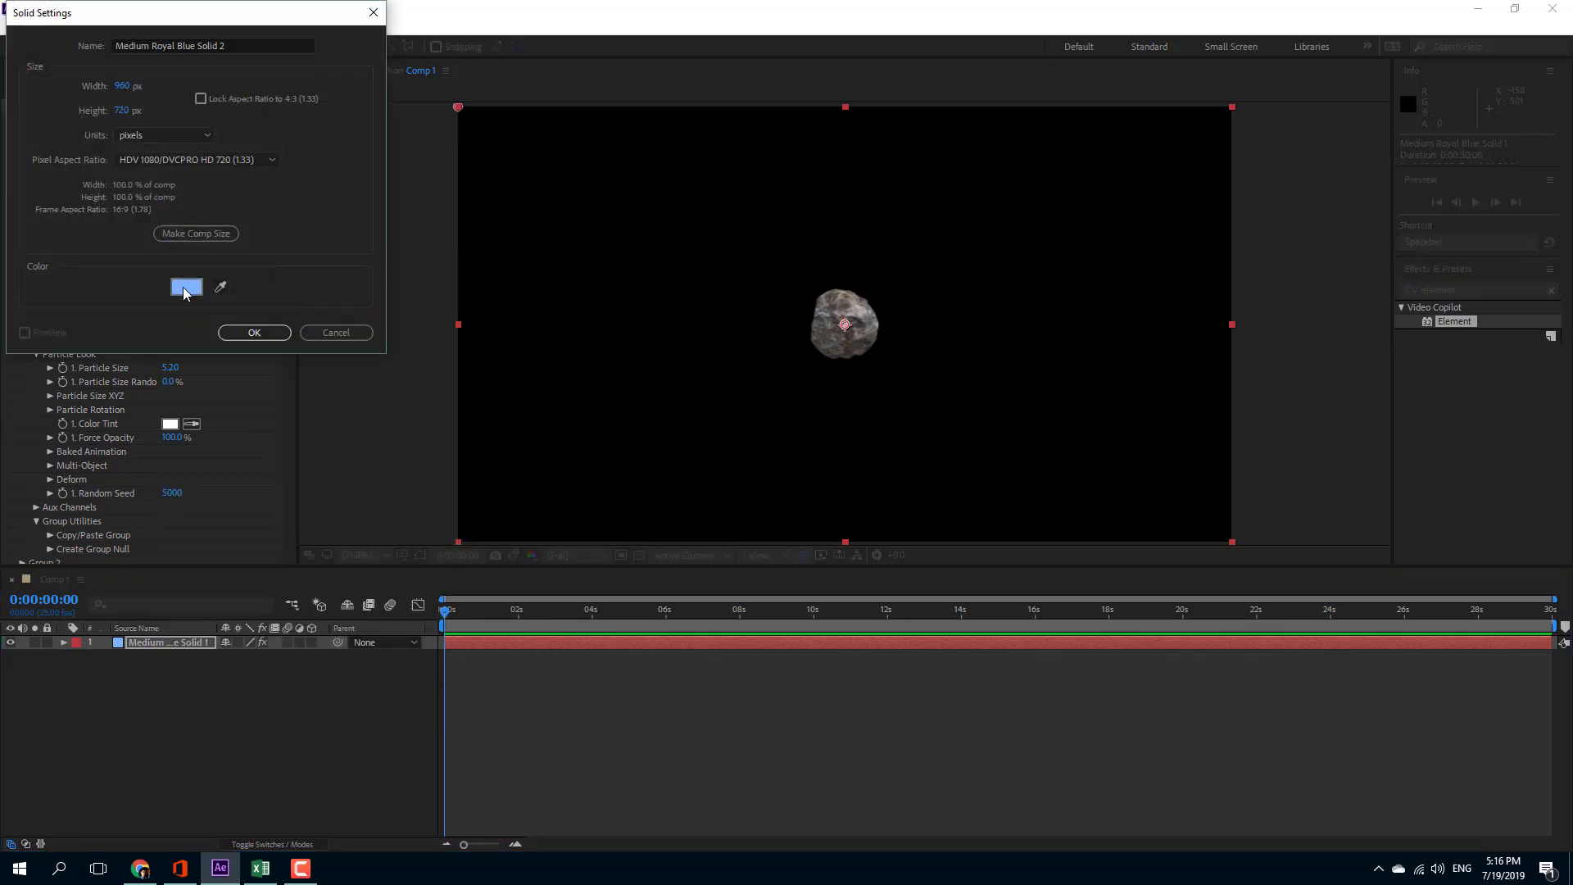
drag(238, 178, 243, 228)
drag(189, 147, 244, 41)
click(245, 41)
drag(249, 148, 250, 226)
key(Return)
click(263, 333)
mouse_move(183, 645)
mouse_down()
mouse_move(182, 687)
mouse_move(182, 664)
mouse_up()
Step: Add an Inner Shadow of size 451 to Orange Solid 1, then reselect the Element layer
right_click(166, 661)
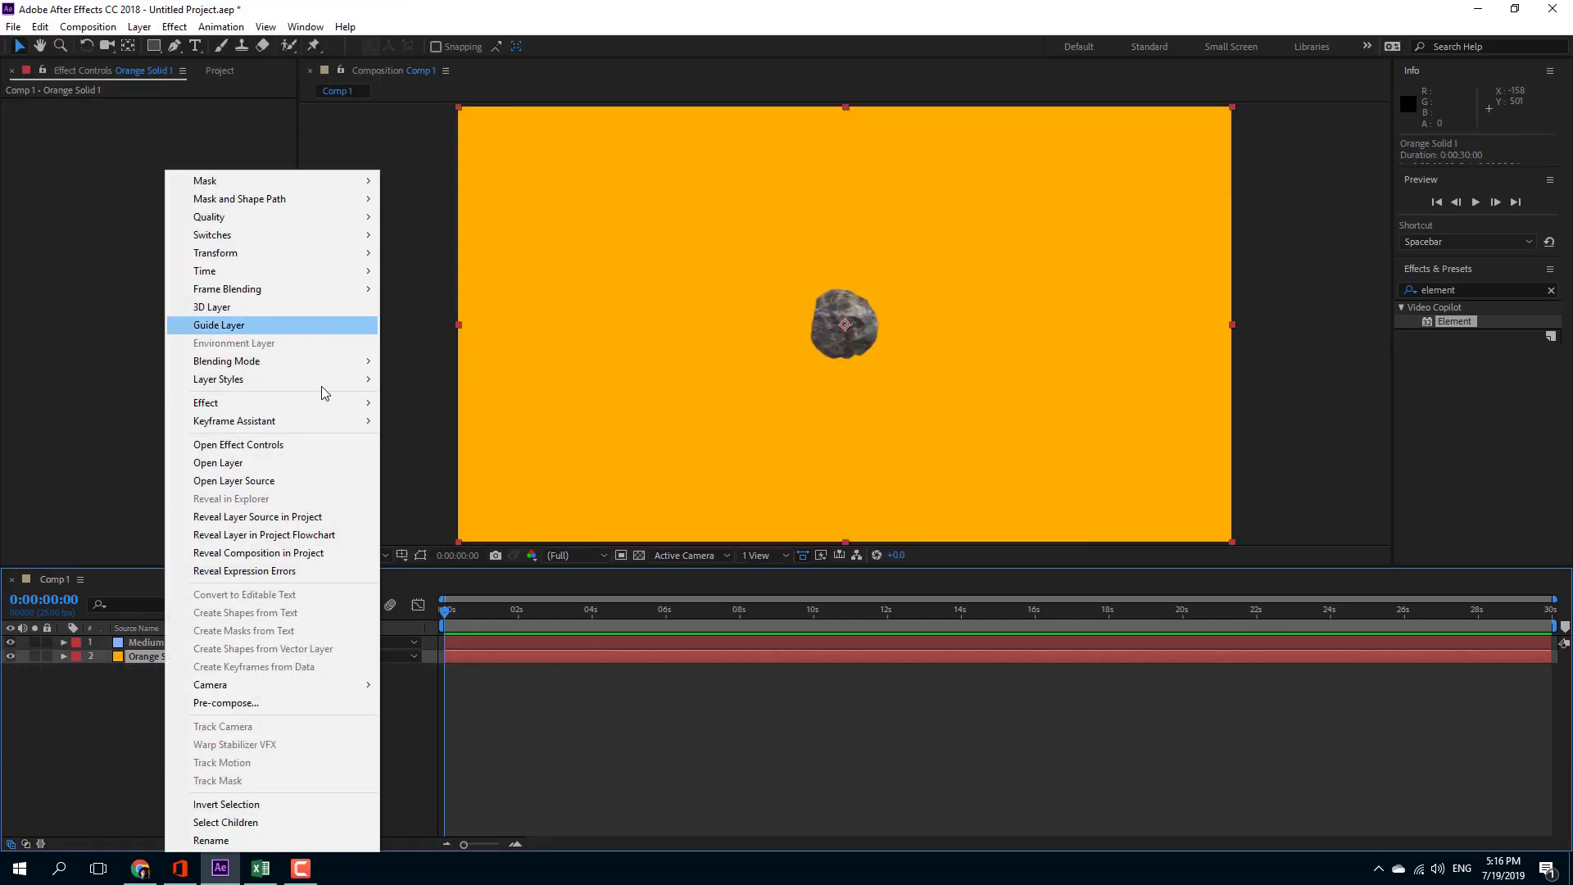
mouse_move(308, 390)
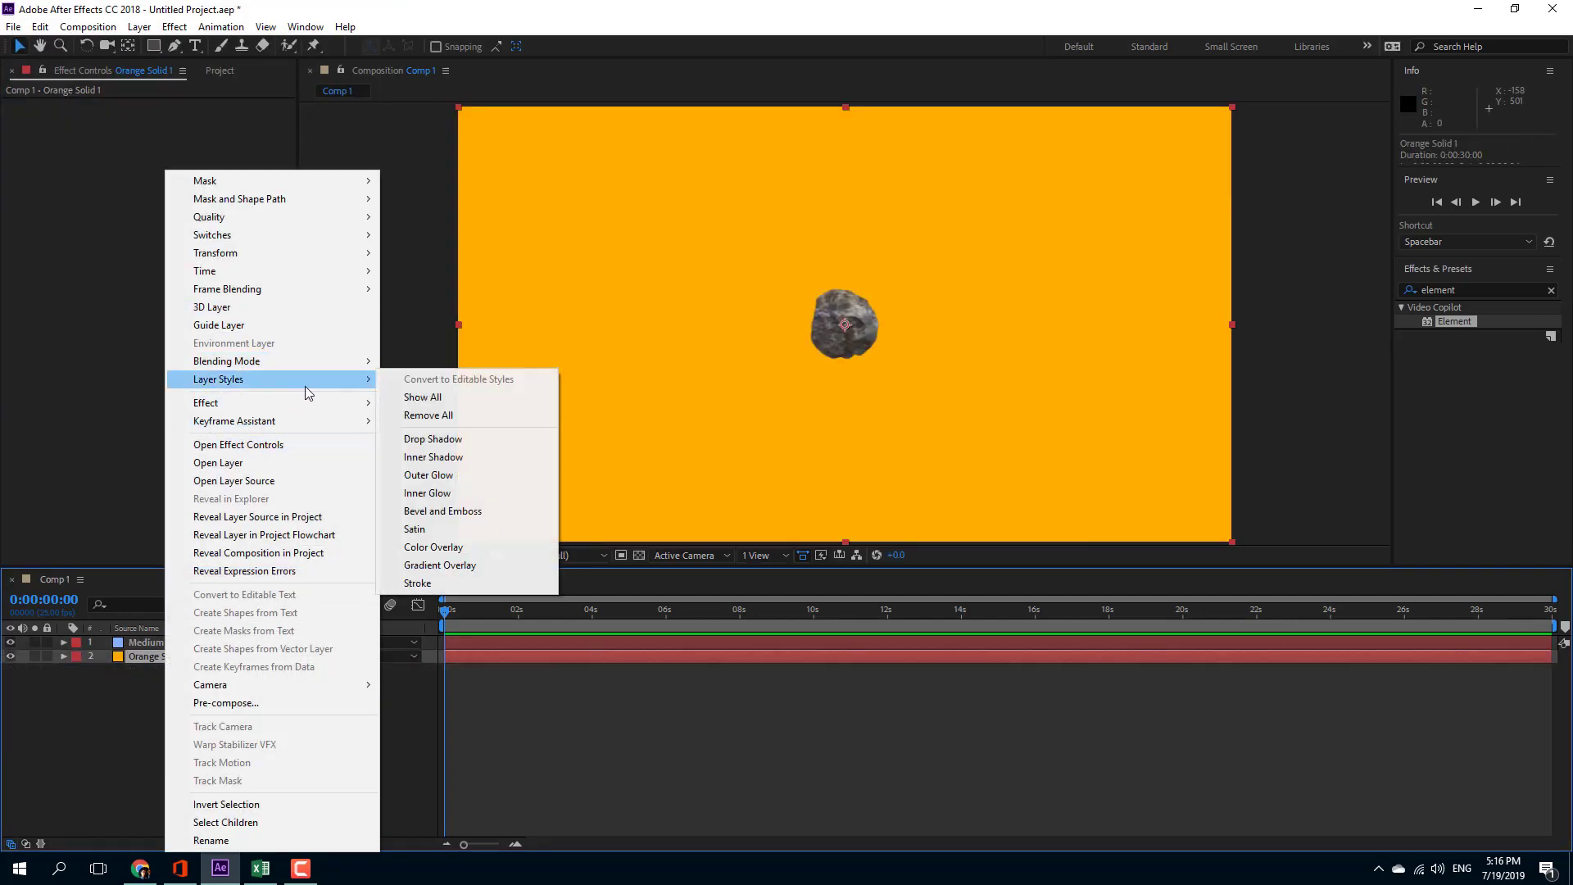
click(463, 463)
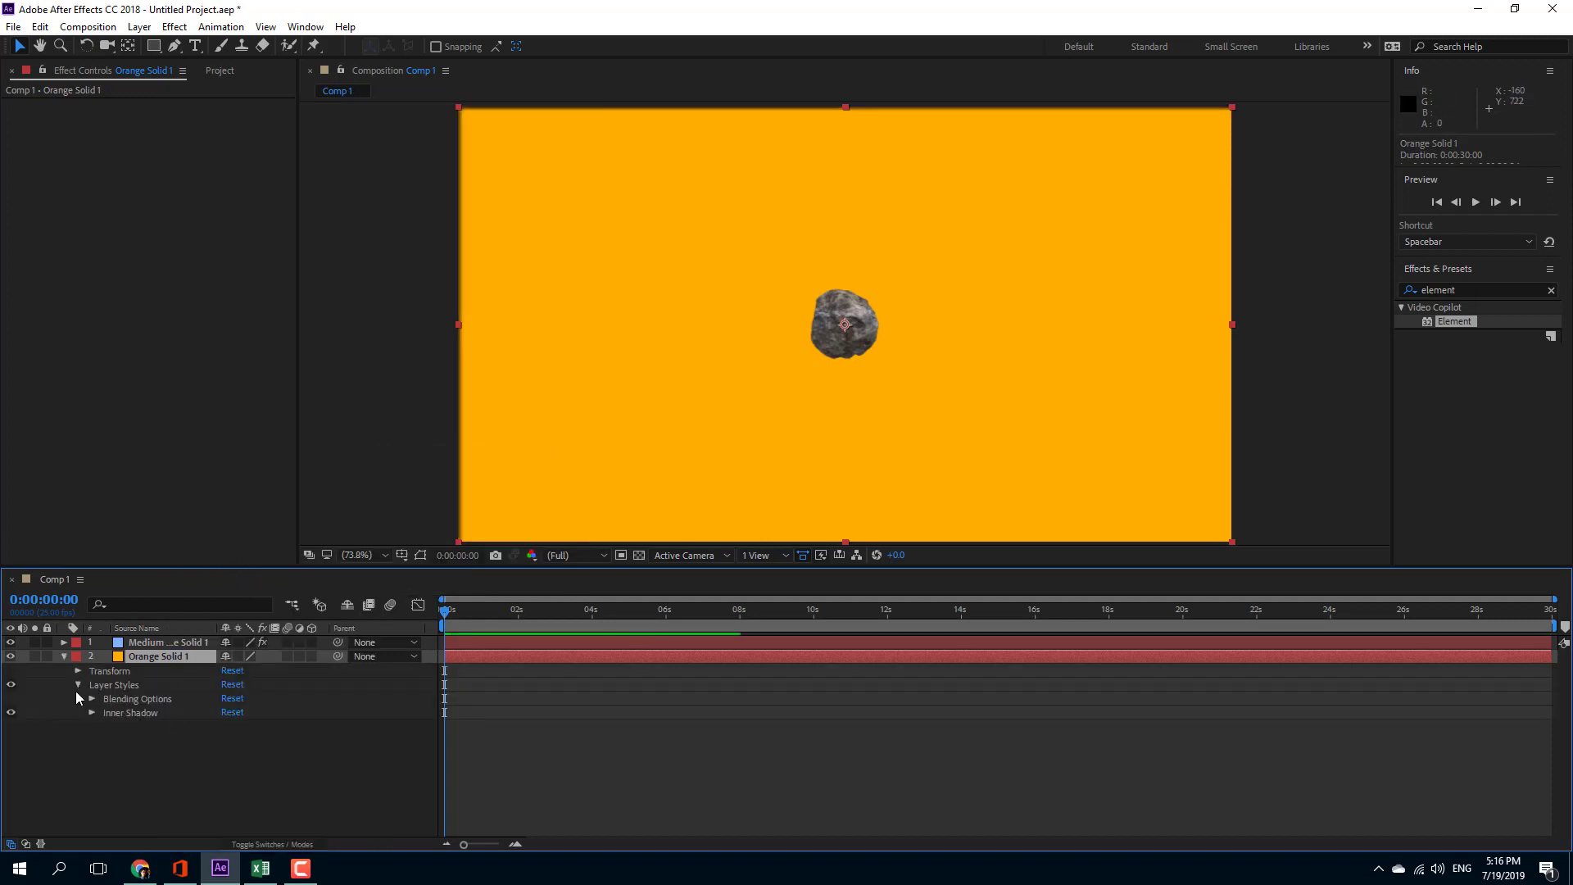
click(93, 712)
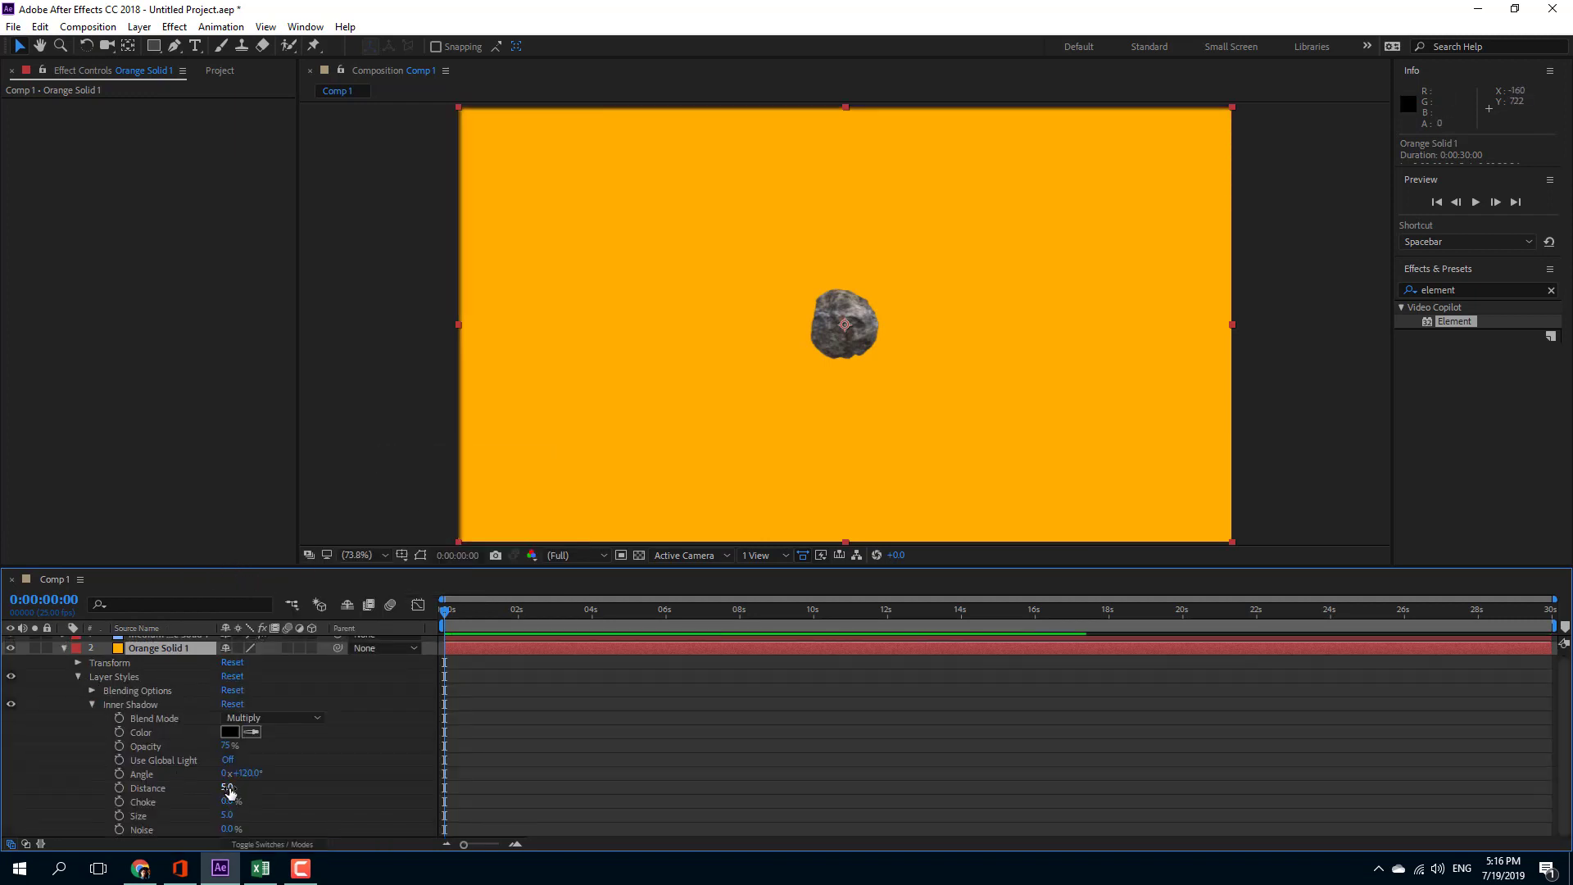
drag(231, 819, 393, 820)
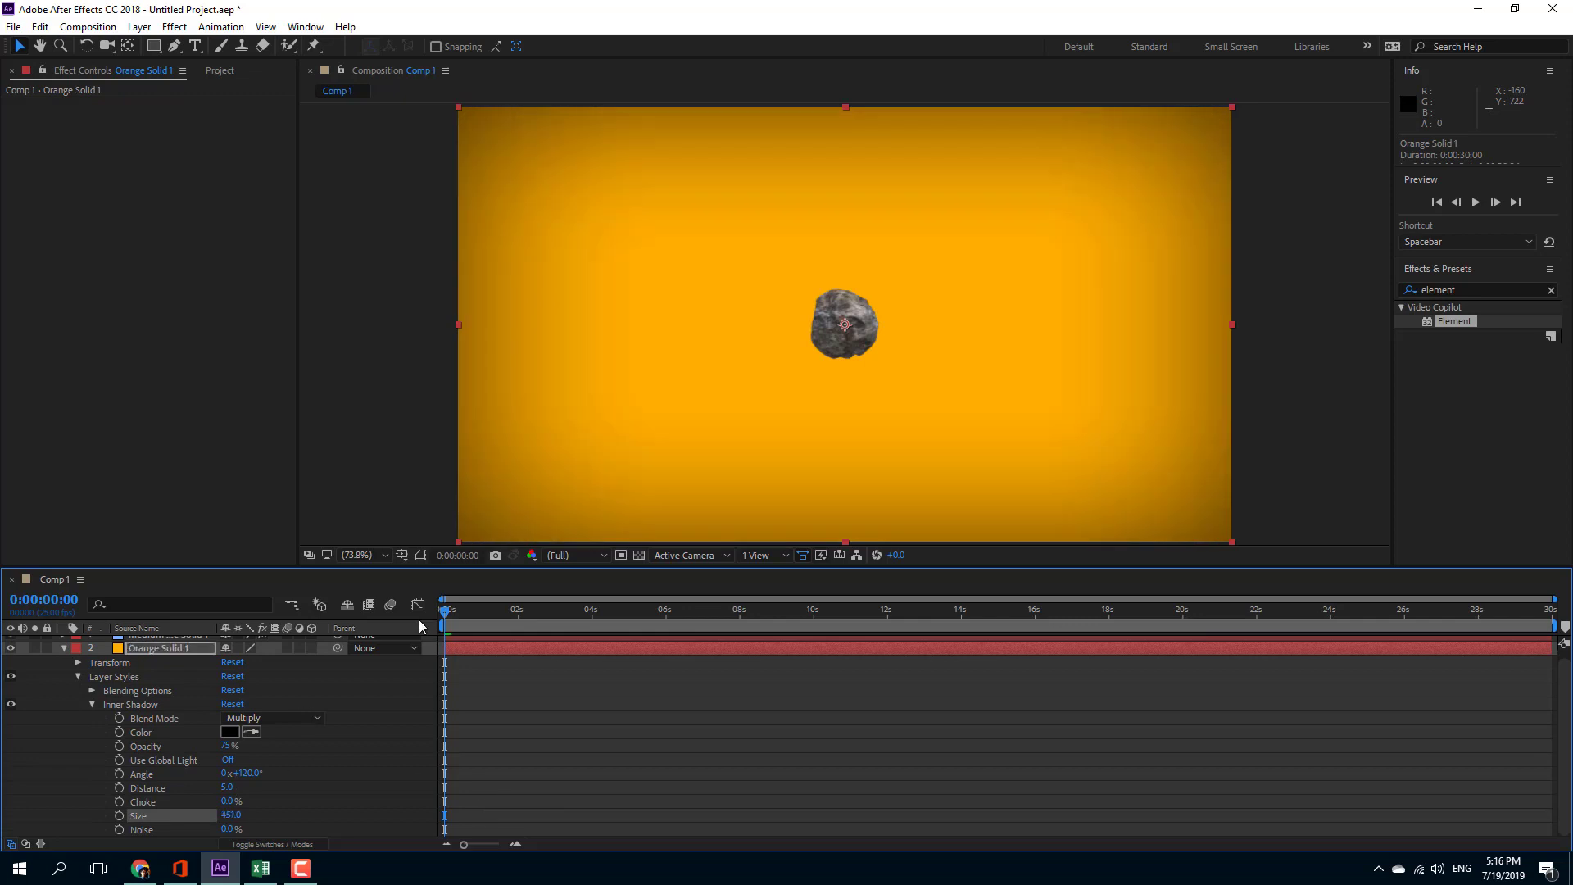
click(64, 647)
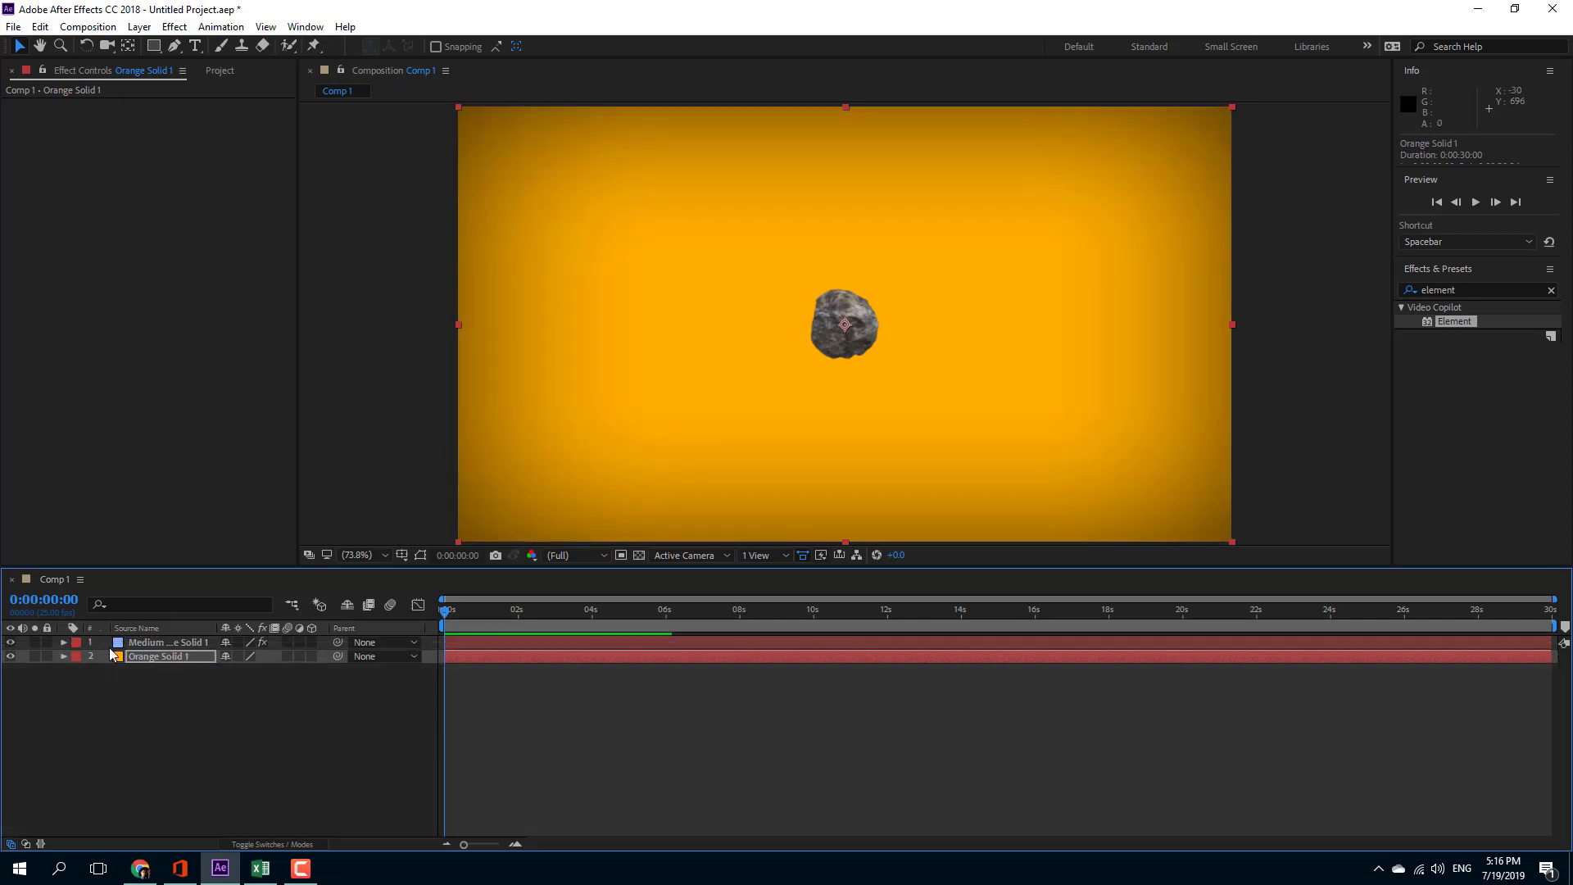
click(178, 645)
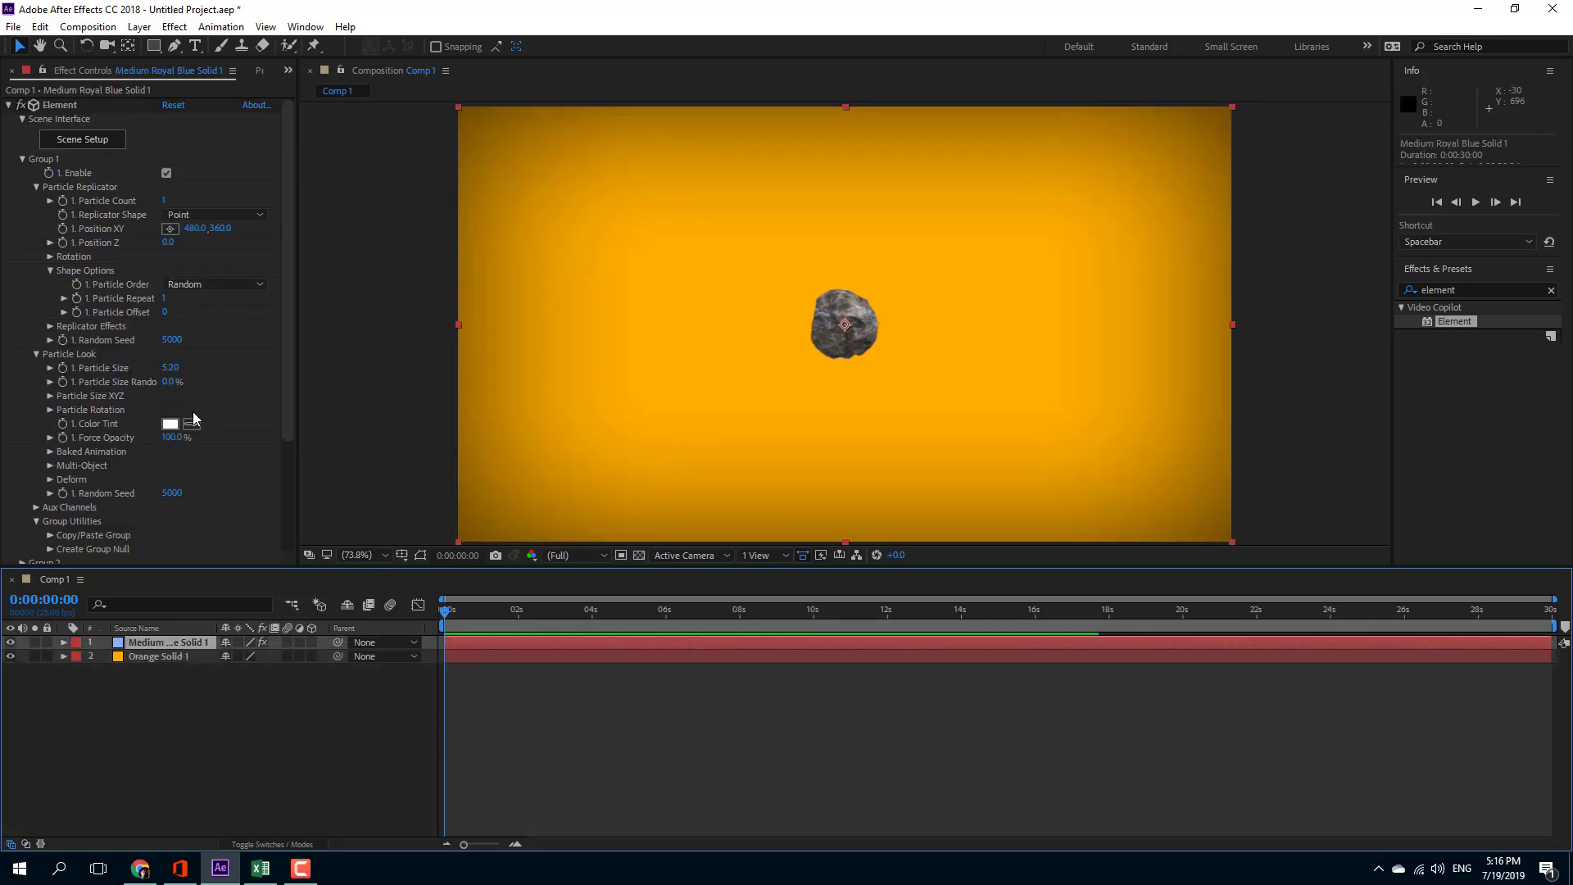
Step: Set Element's Particle Size to 5.00 and Particle Count to 10
drag(173, 376, 171, 370)
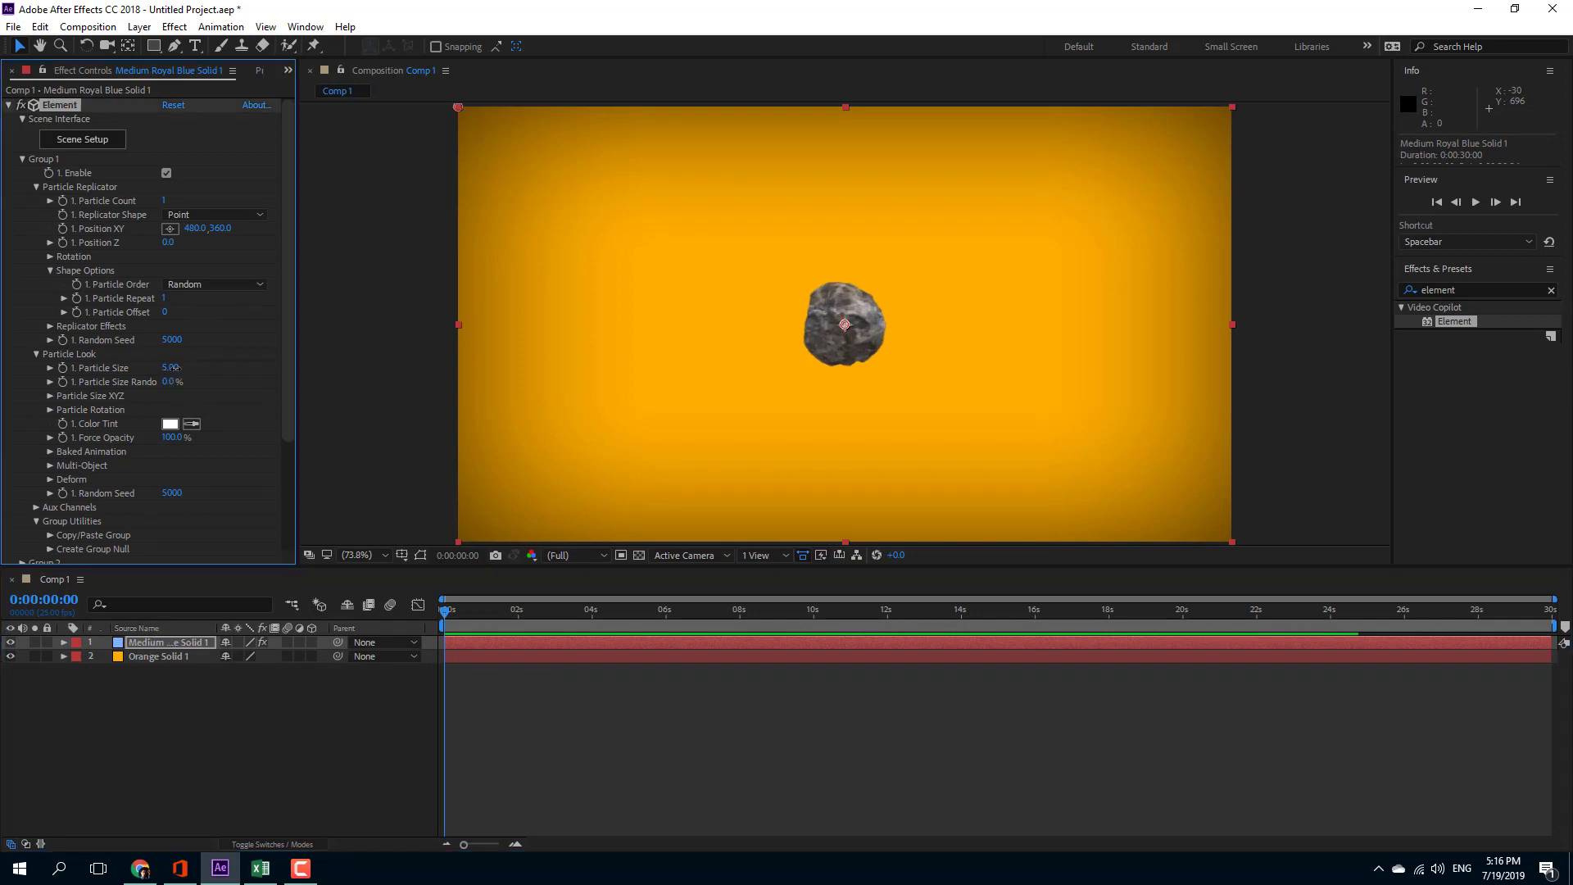
click(36, 354)
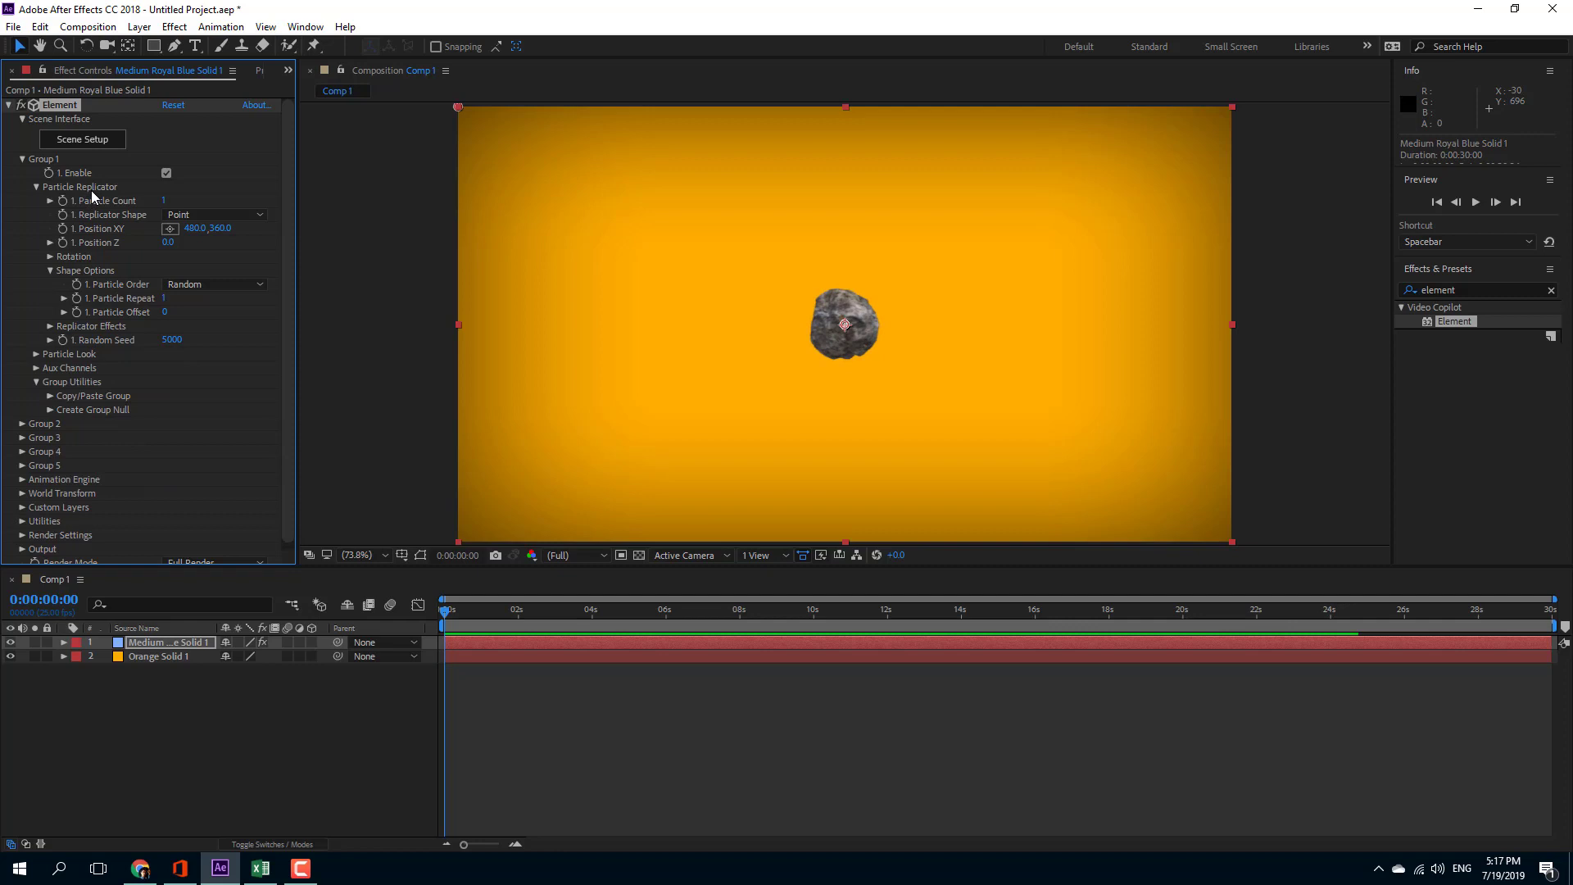
click(165, 202)
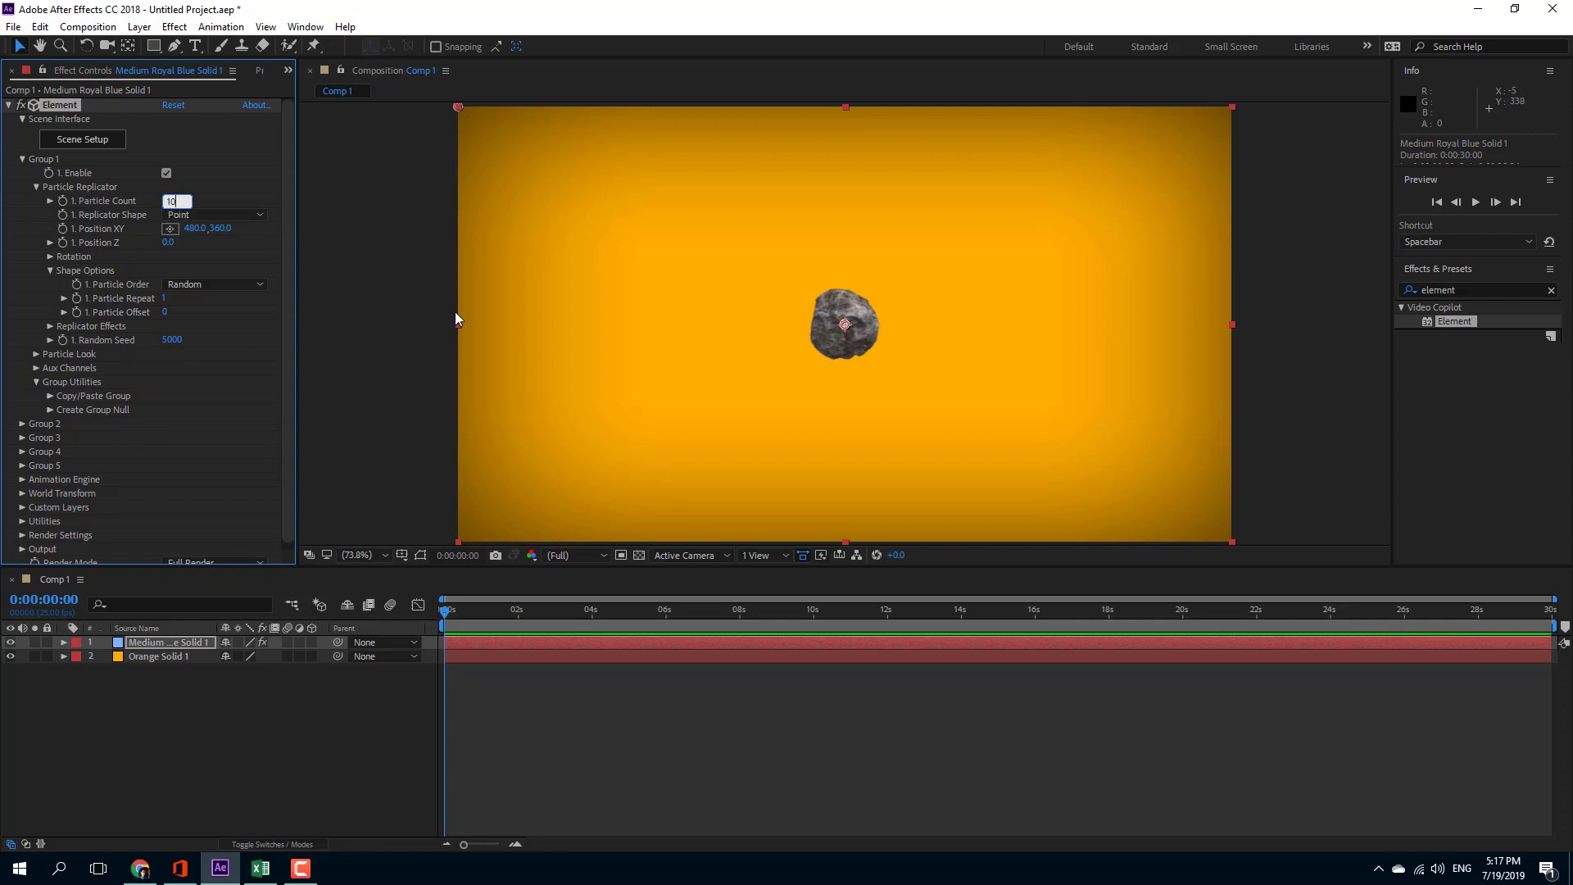
text(10)
key(Return)
click(259, 213)
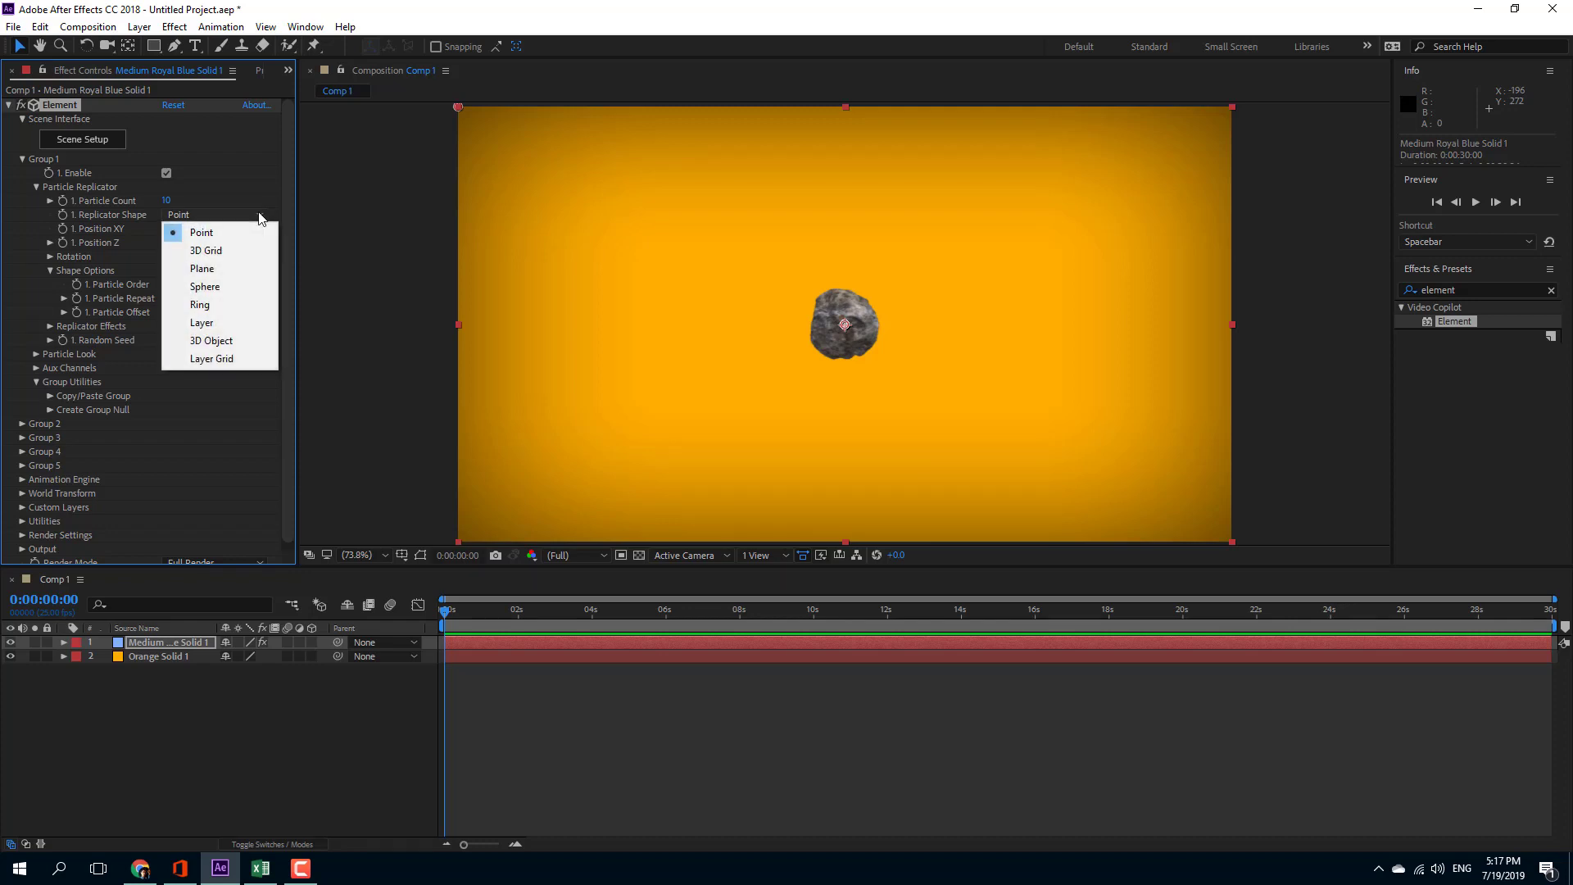
Step: Switch the replicator shape to Ring with X Scale 1.90 and Y Scale 3.30
click(226, 311)
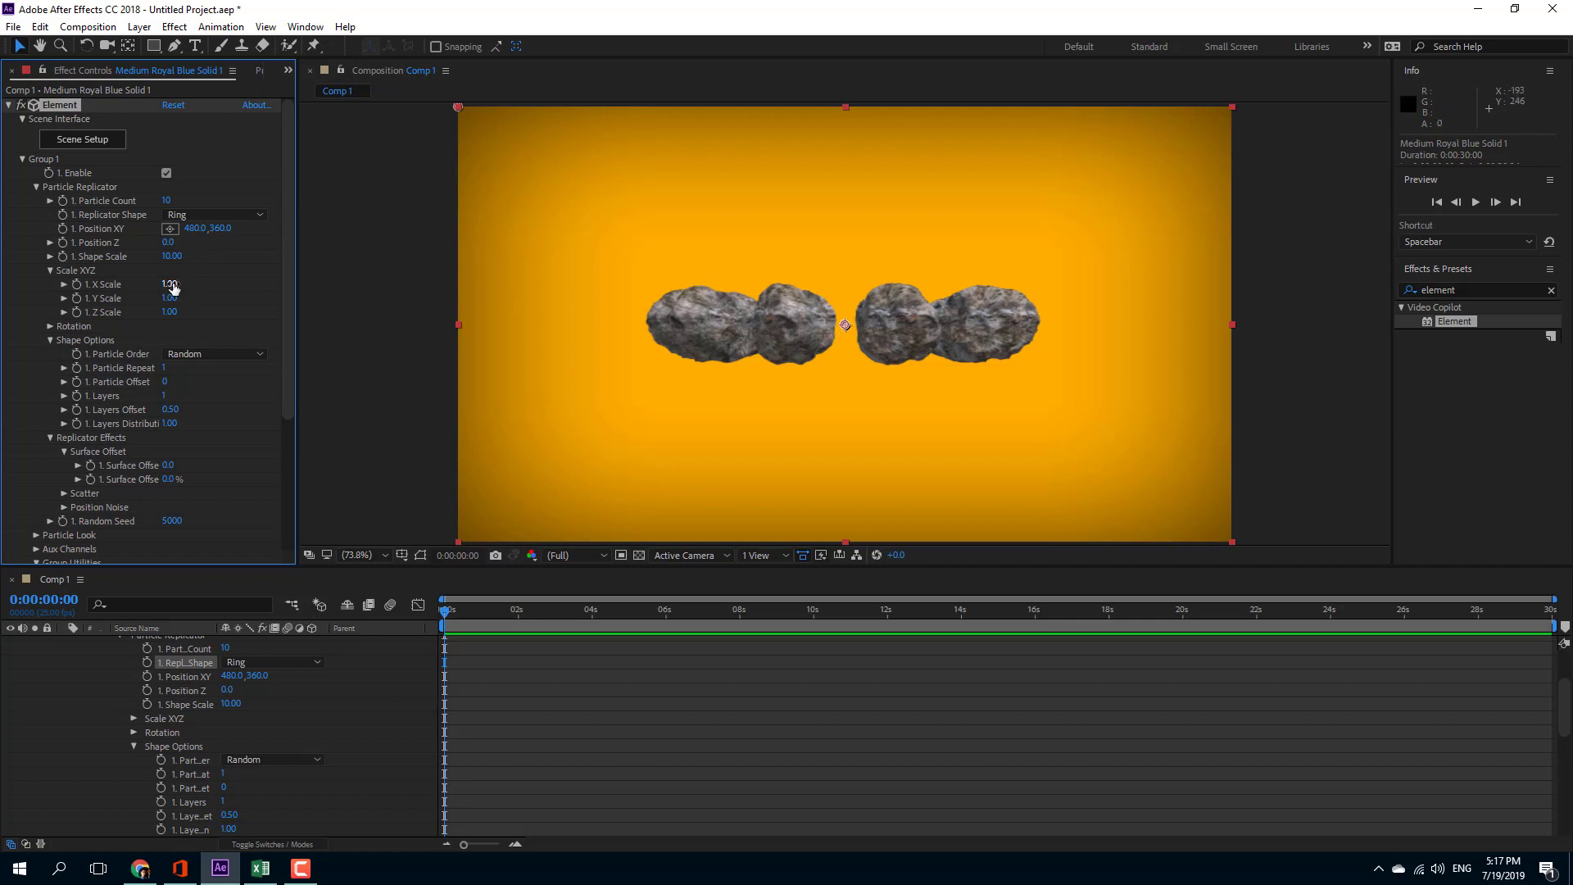
mouse_move(169, 284)
mouse_down()
mouse_move(203, 285)
mouse_move(187, 288)
mouse_up()
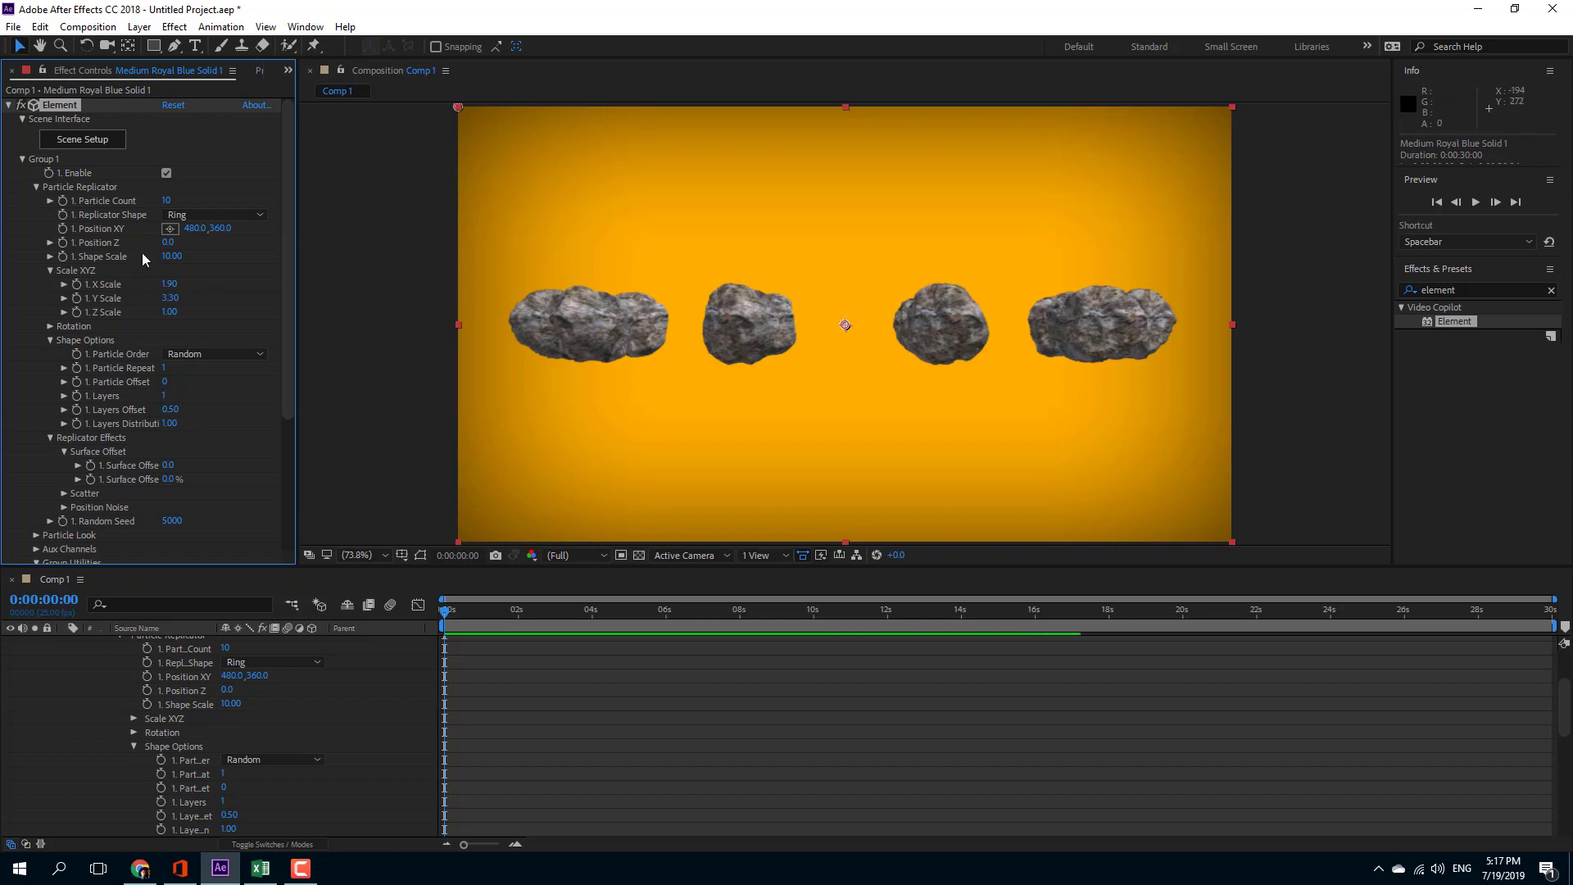
Step: Tilt the rock ring to 208° X rotation and raise Particle Count to 20
click(49, 326)
drag(200, 341, 365, 349)
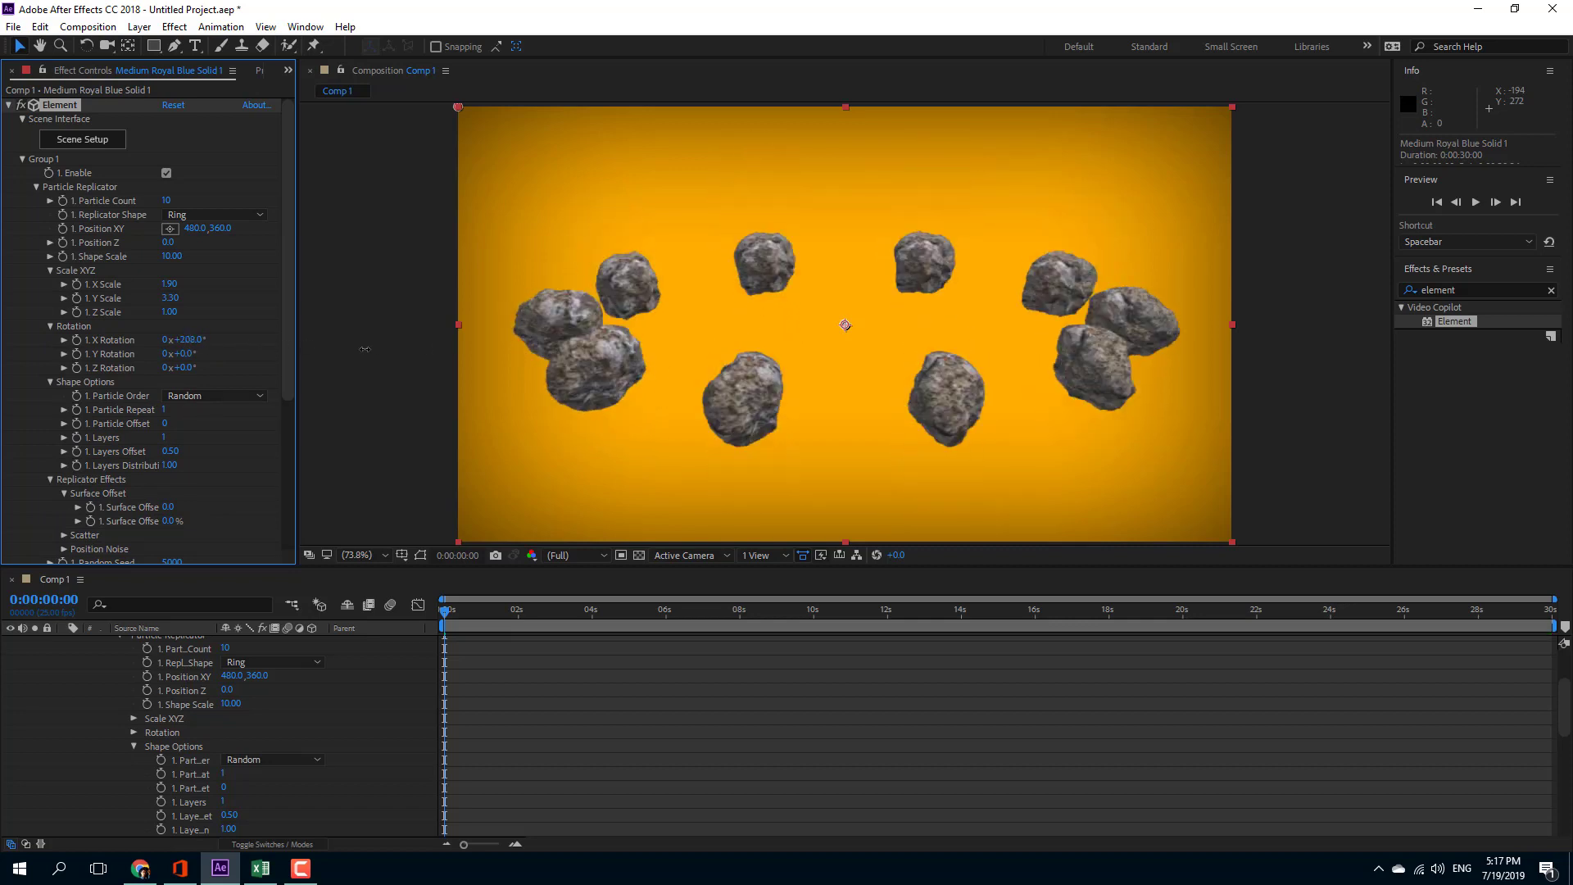
click(166, 201)
text(20)
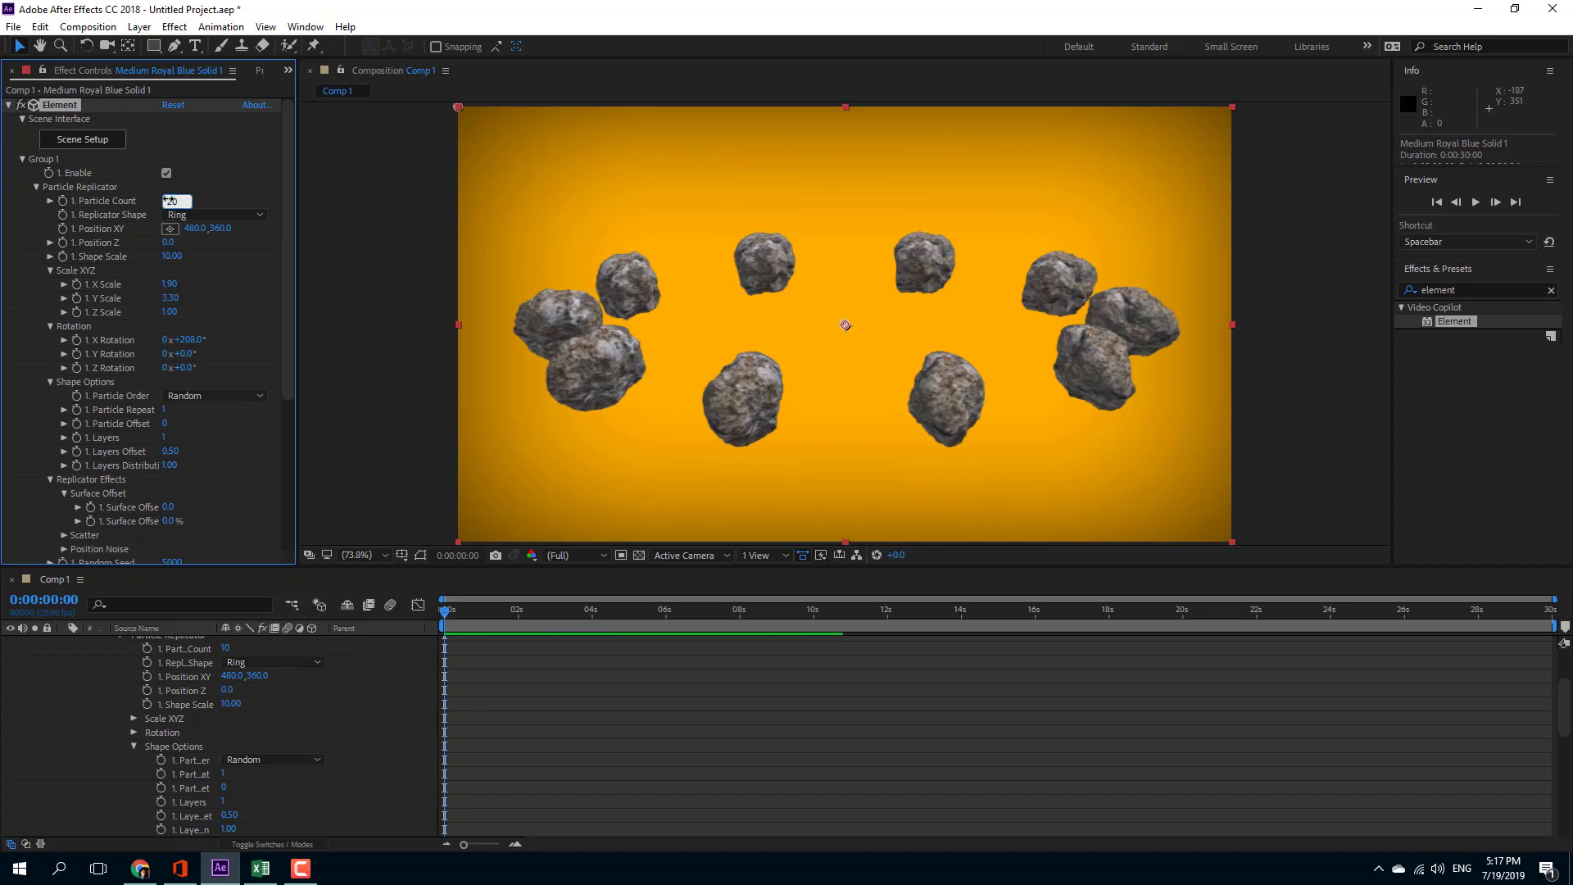
key(Return)
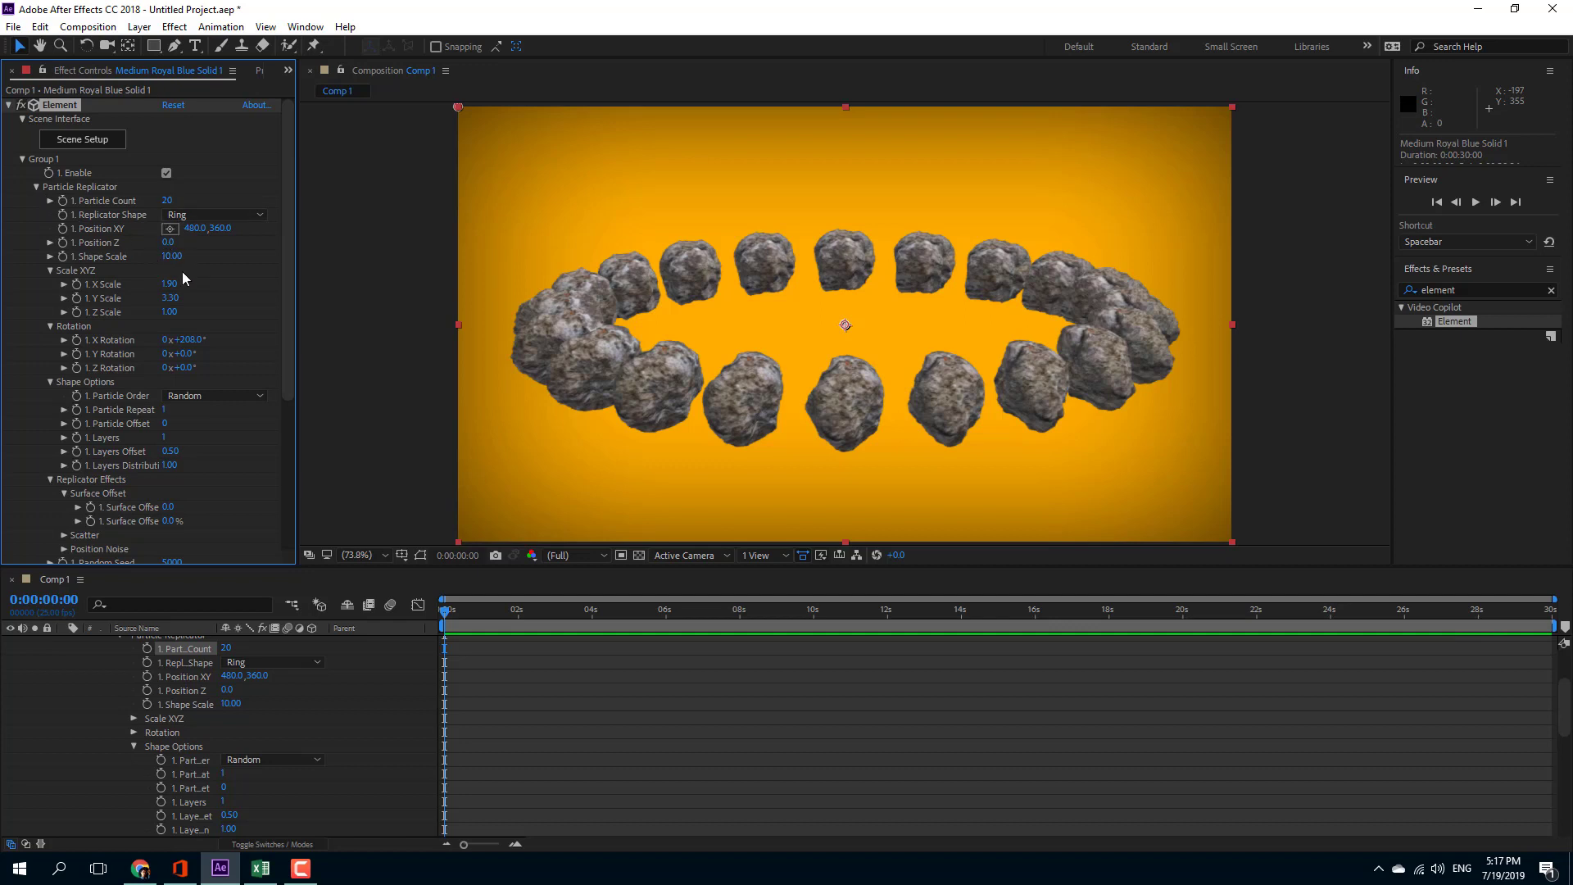
Step: Set Shape Scale 12.20, X Scale 1.50, Y Scale 3.70 and Particle Repeat 3
drag(172, 256, 175, 299)
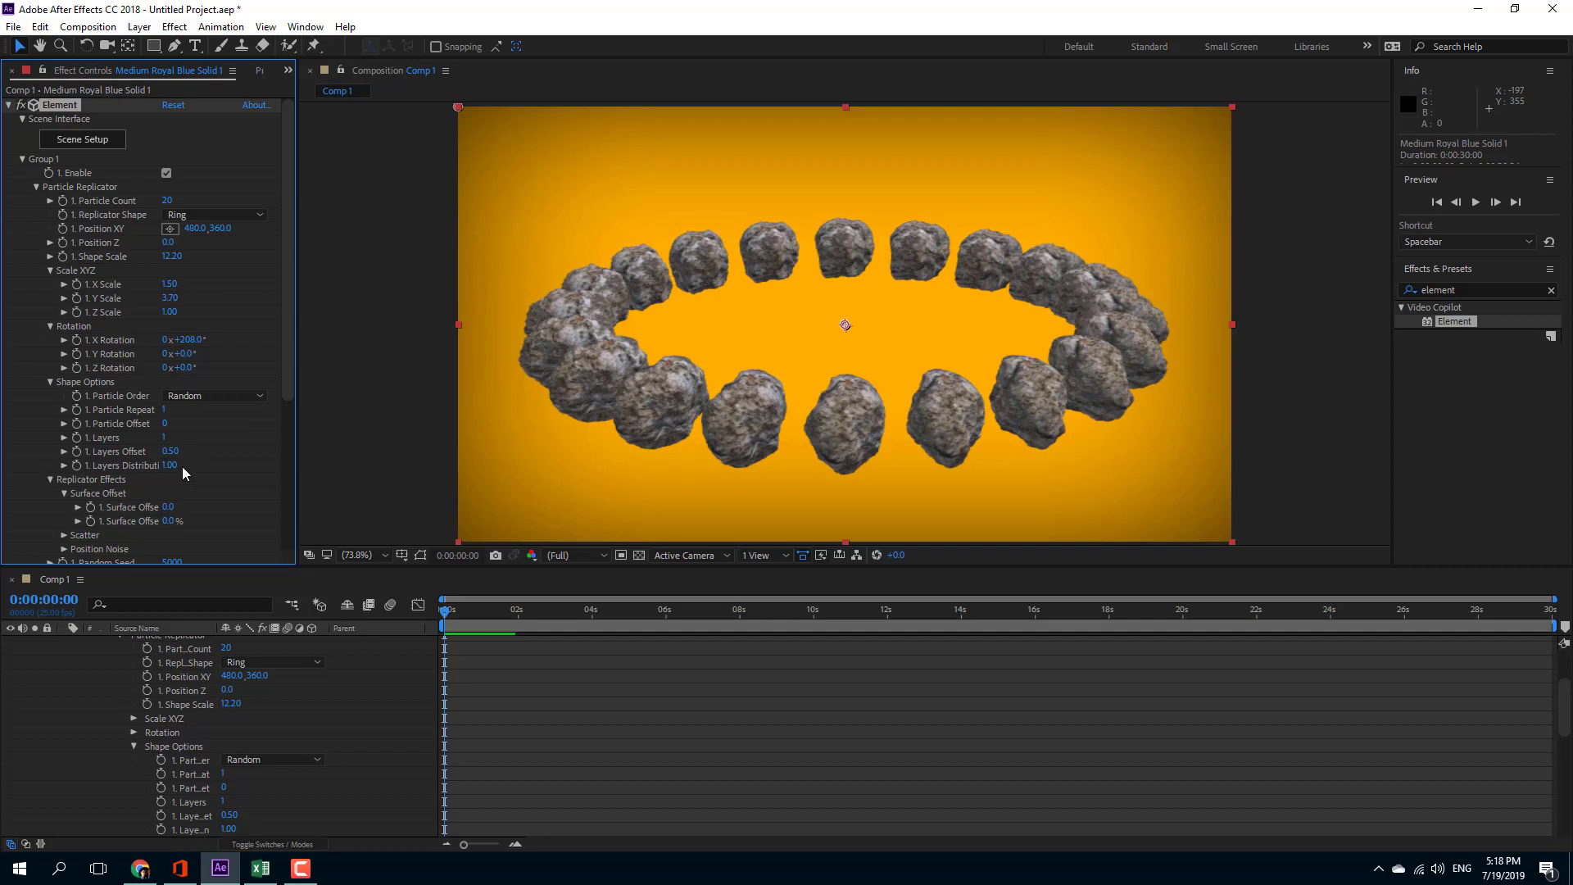
drag(164, 410, 180, 409)
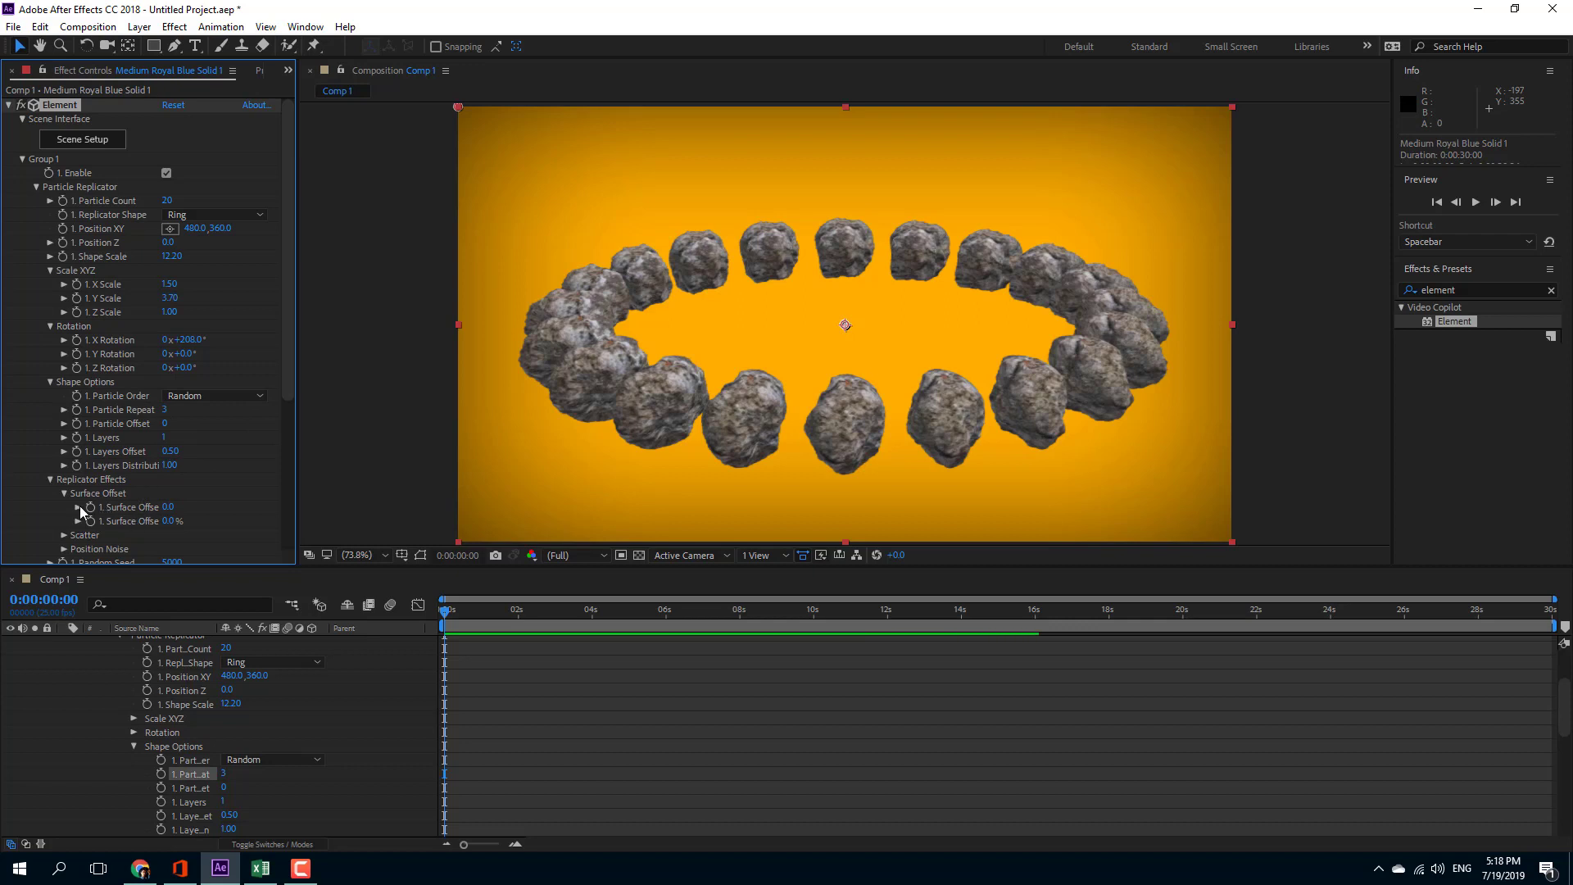
click(187, 216)
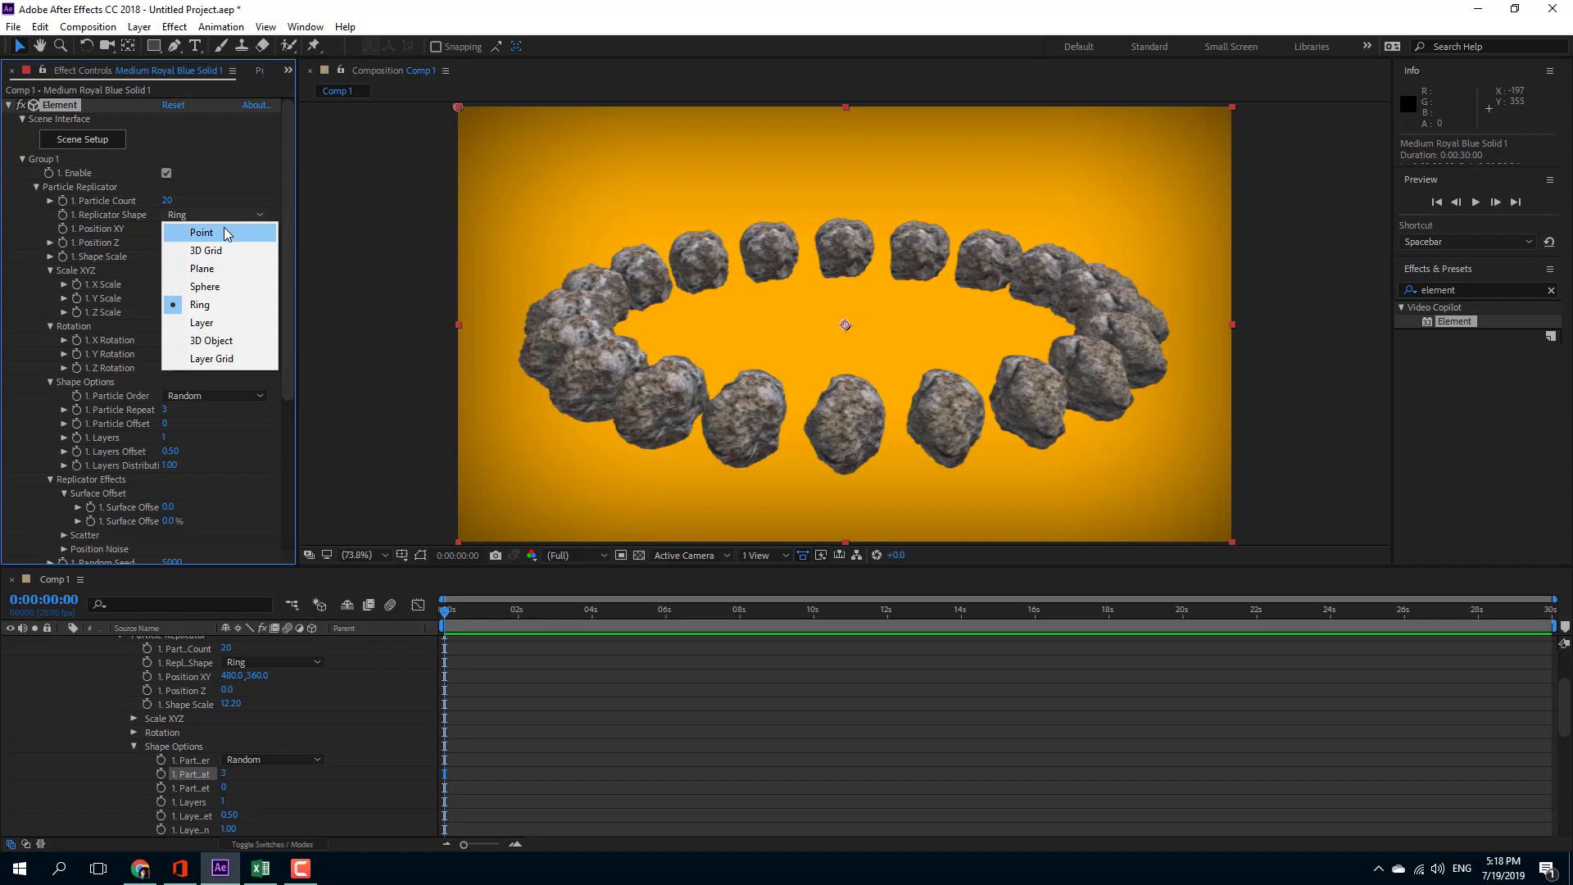
Step: Switch the replicator shape from Point to 3D Grid
click(222, 230)
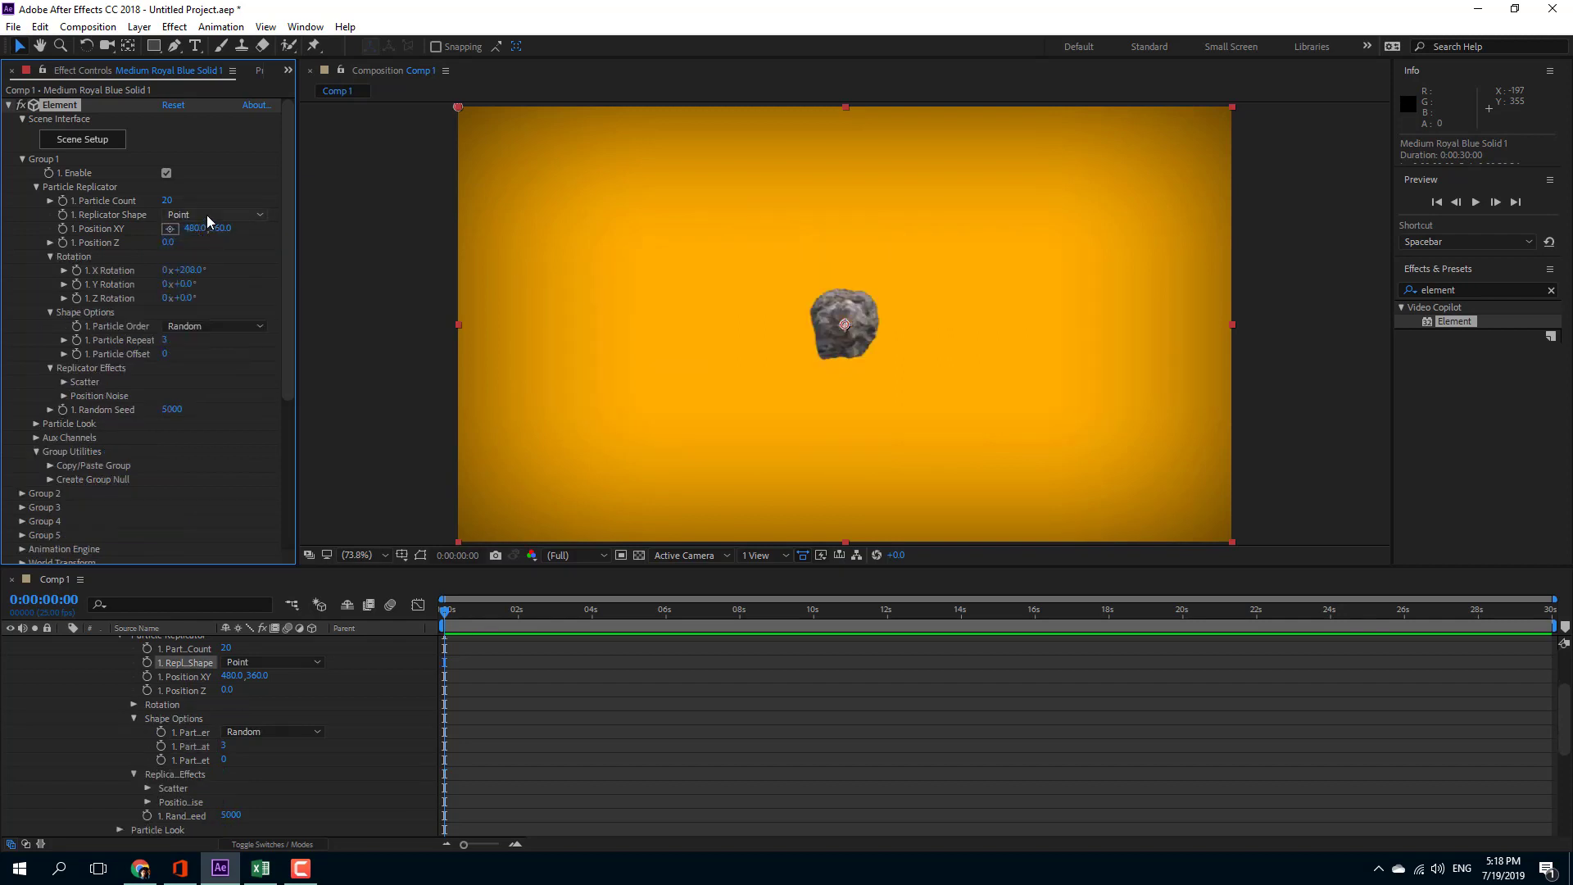
click(206, 214)
click(222, 249)
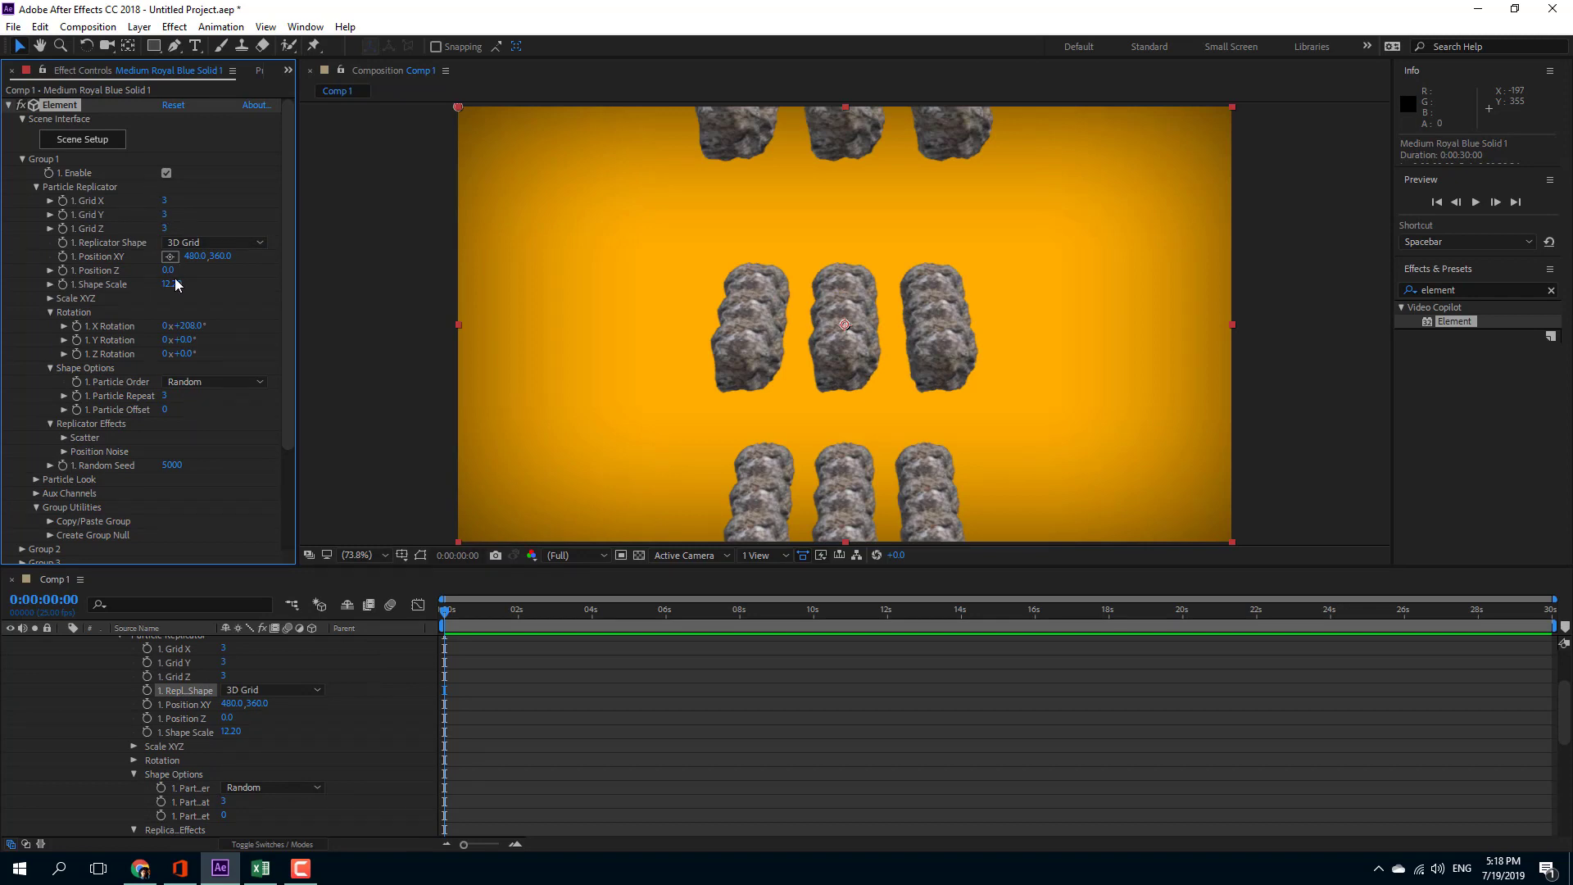
Step: Set Grid X, Y and Z to 4 and reduce Shape Scale to 6.00
click(166, 202)
key(Return)
click(165, 216)
text(4)
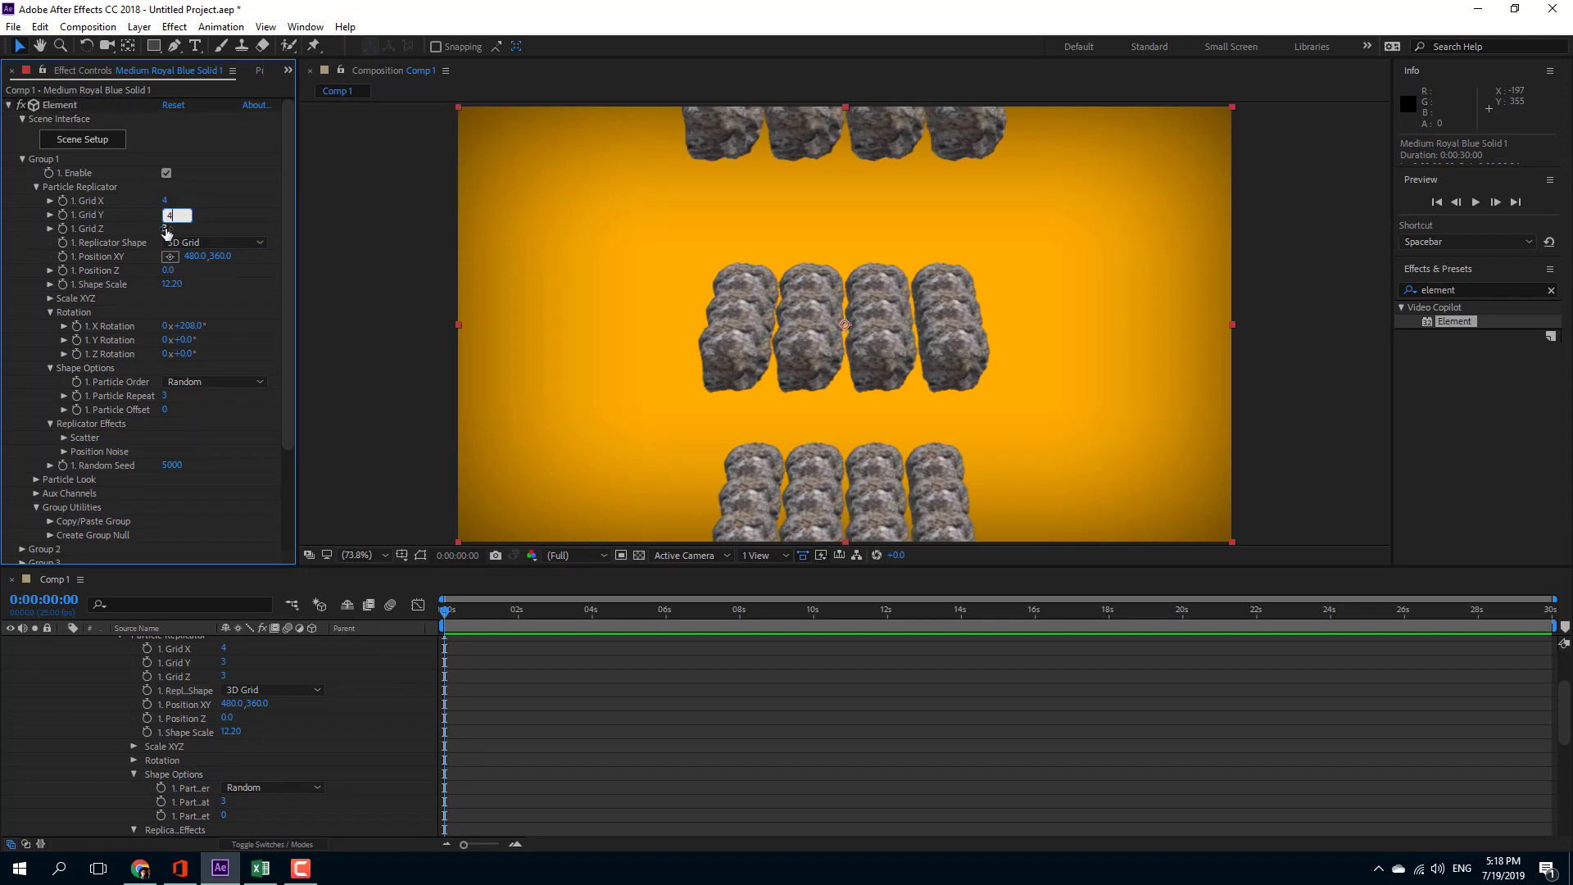
key(Return)
click(171, 229)
key(Return)
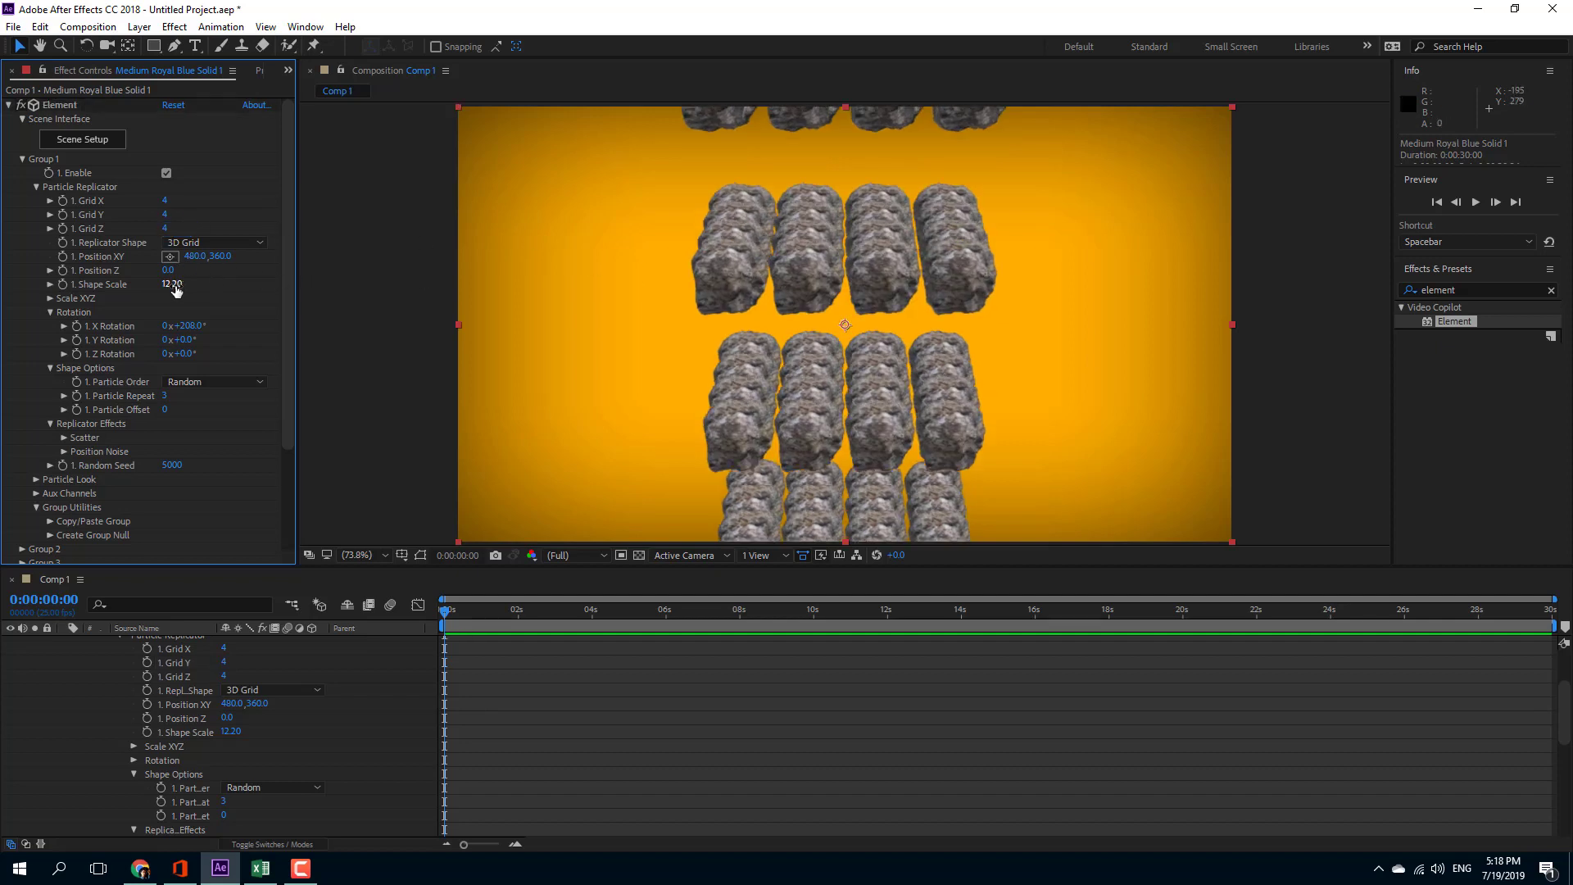
drag(176, 291, 104, 298)
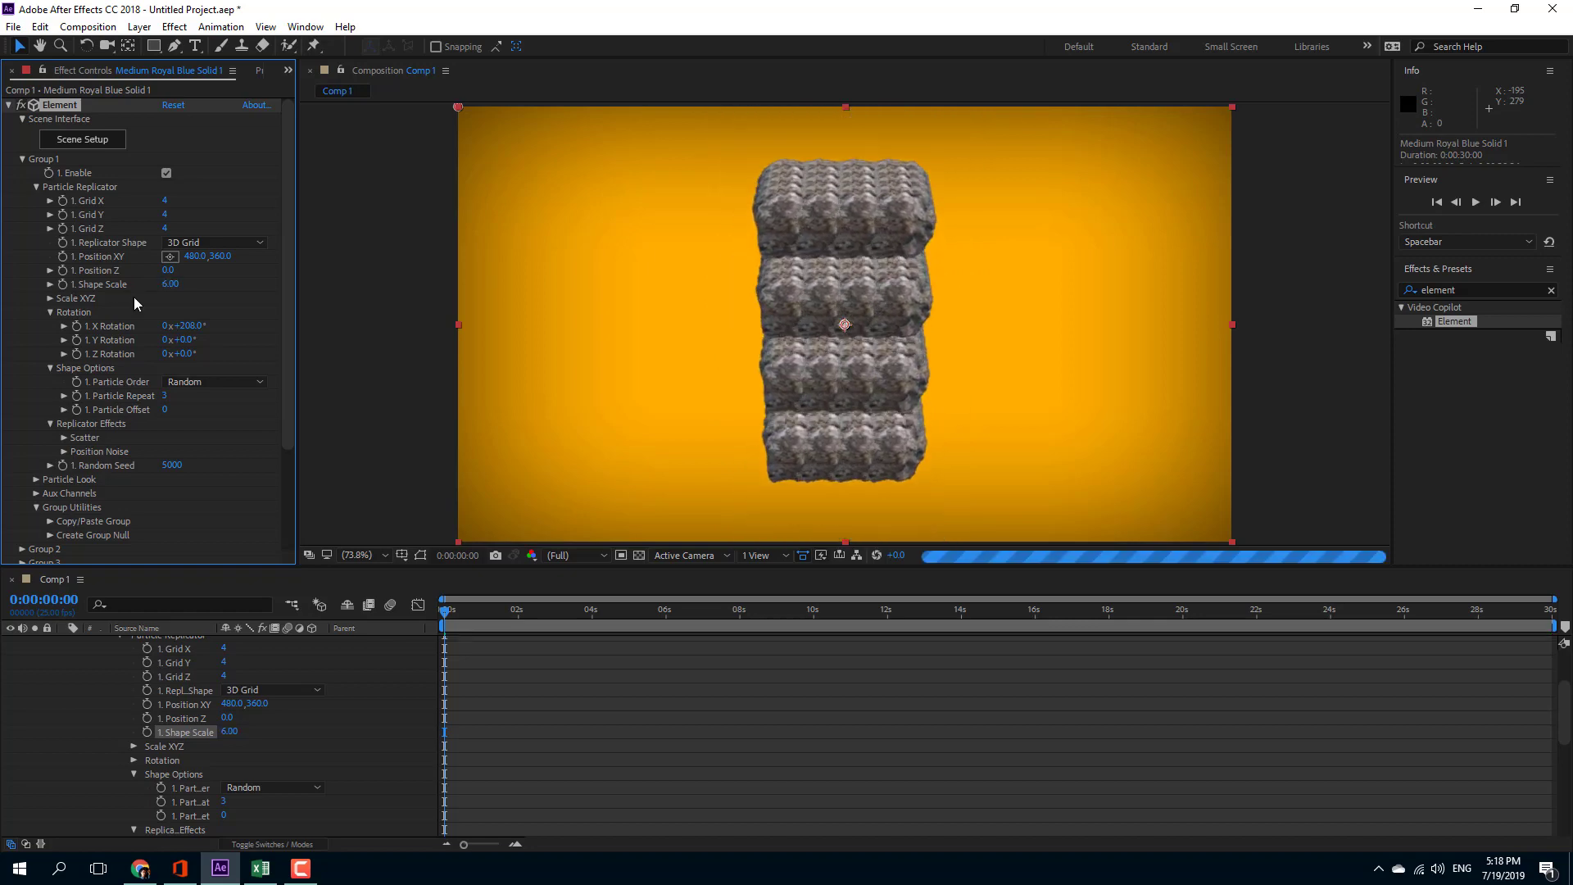
Step: Lay the rocks on a three-layer Plane, settling Shape Scale at 4.40
click(243, 238)
click(228, 298)
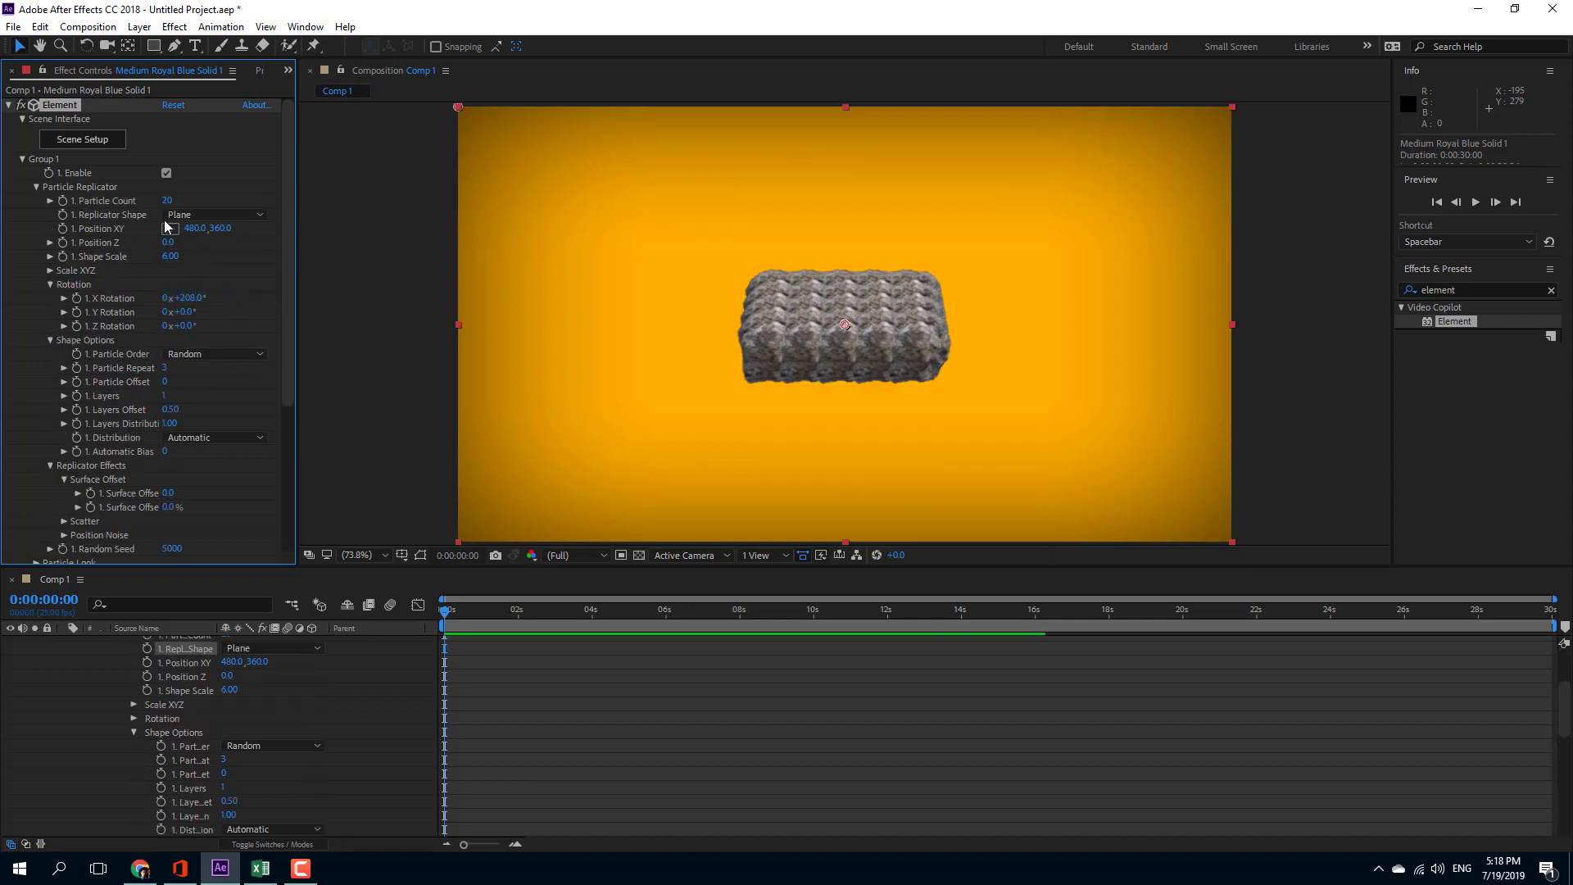
drag(175, 260, 393, 288)
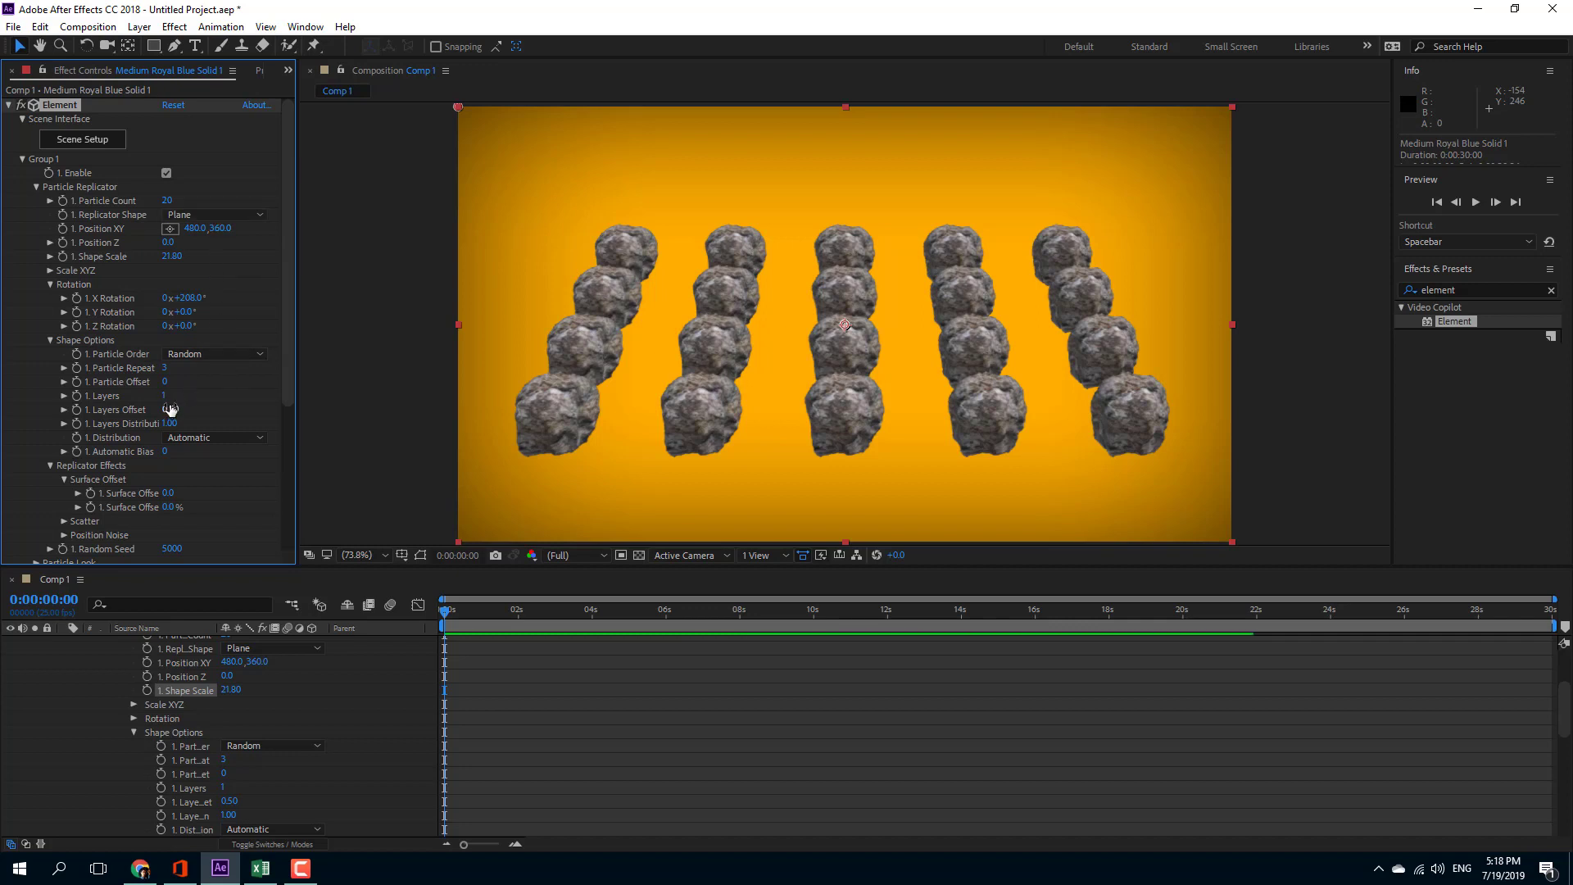
mouse_move(176, 396)
mouse_down()
mouse_move(146, 398)
mouse_move(161, 403)
mouse_up()
drag(185, 257, 74, 289)
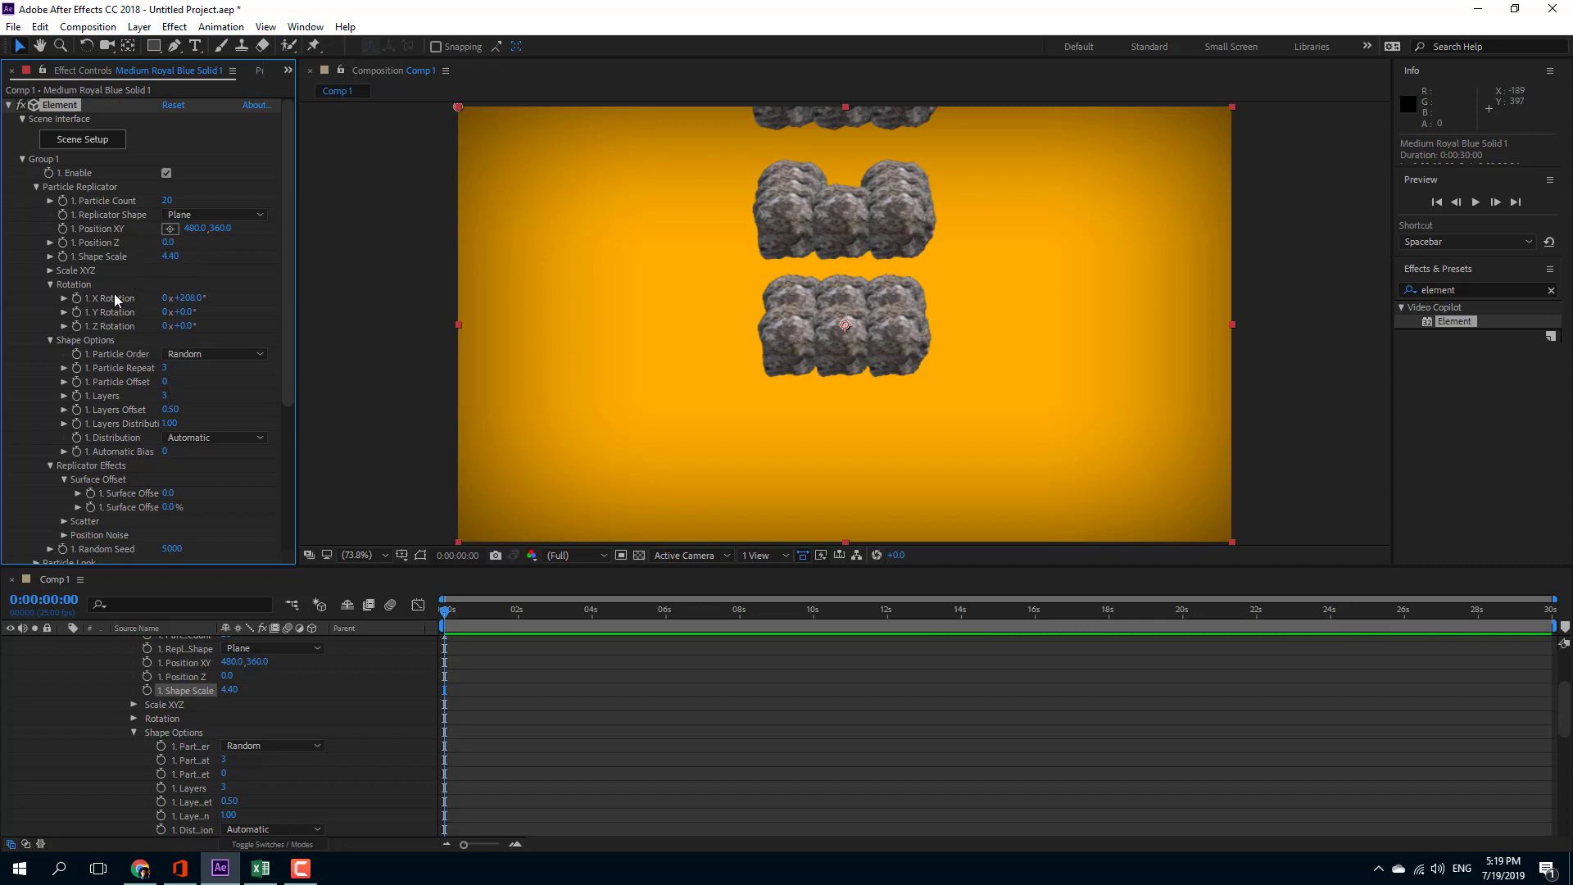
Step: Set Y Scale to 2.10 and change the replicator shape to Sphere
click(51, 271)
mouse_move(170, 297)
mouse_down()
mouse_move(121, 306)
mouse_move(151, 302)
mouse_up()
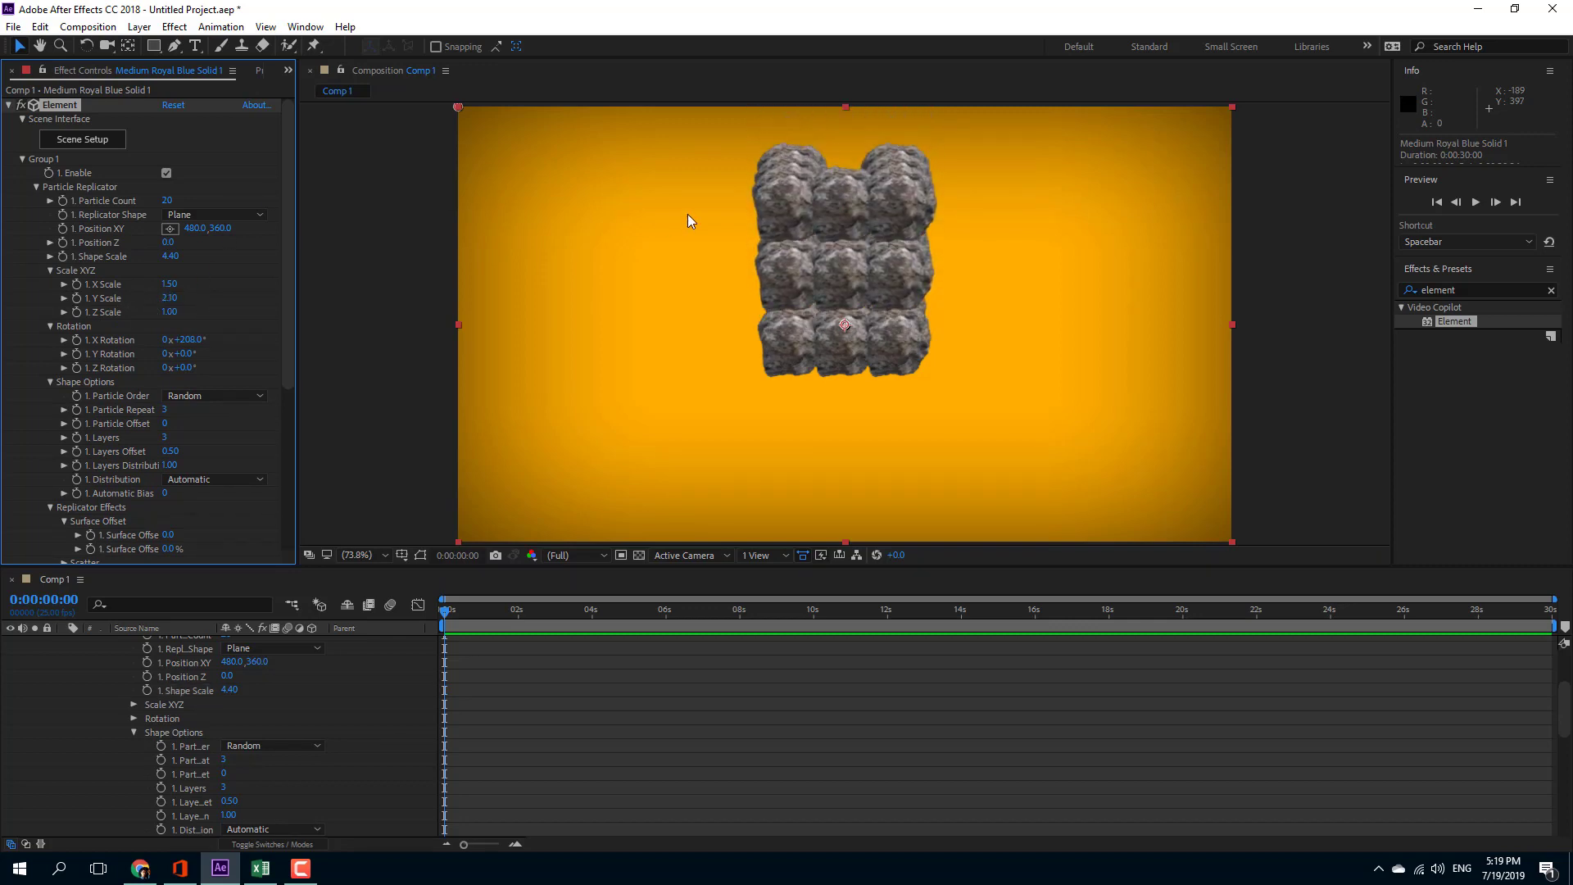
click(208, 215)
click(237, 288)
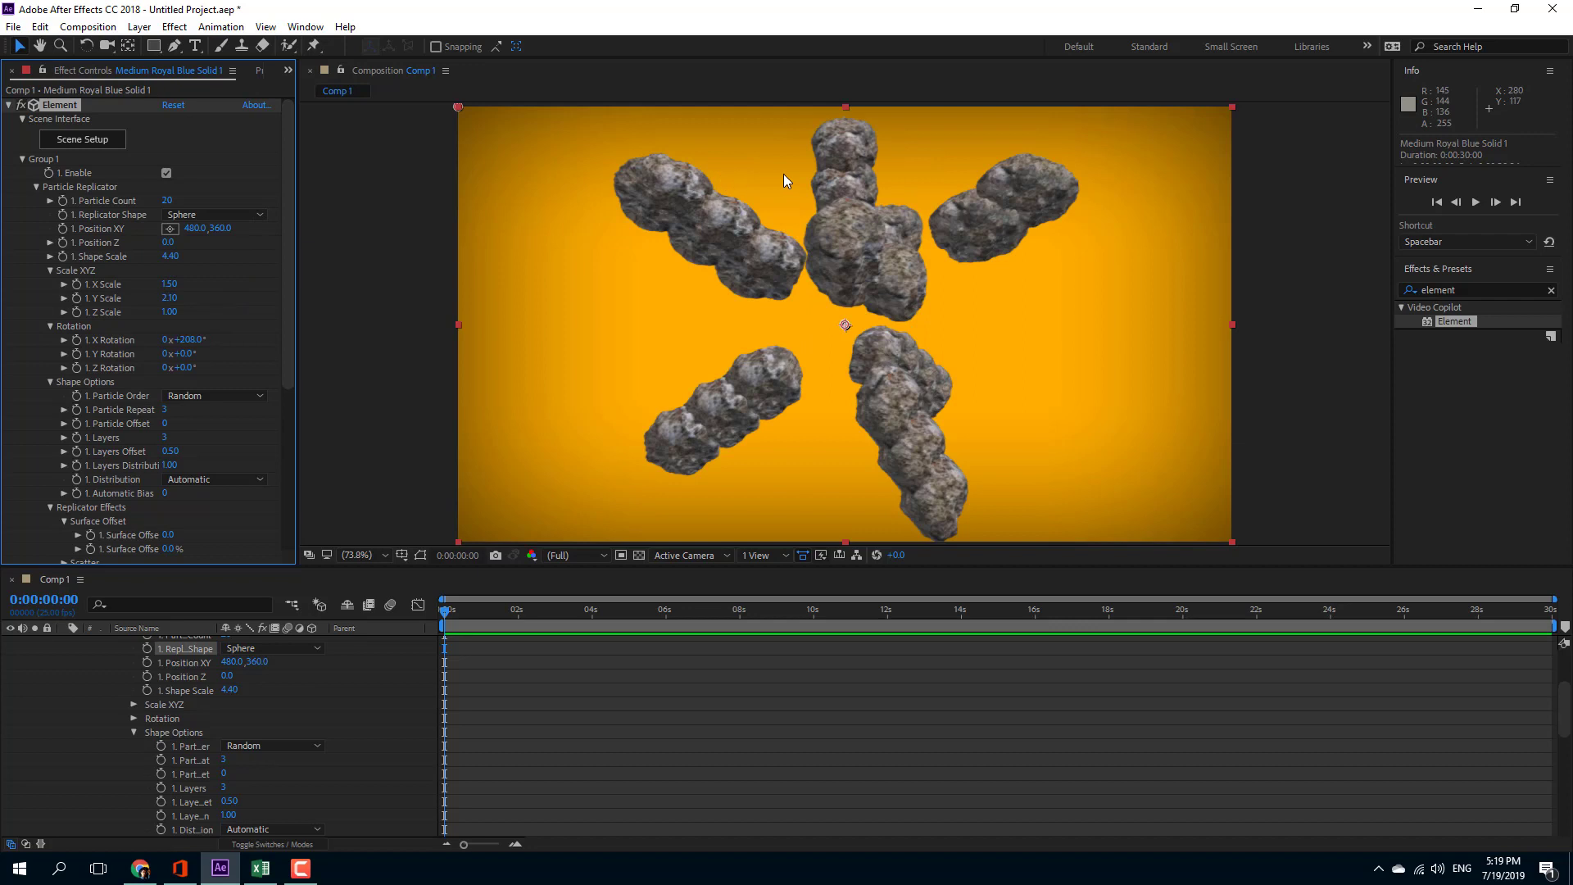
Step: Cycle the rocks' replicator shape through 3D Grid and Plane, ending on Ring
click(205, 215)
click(223, 252)
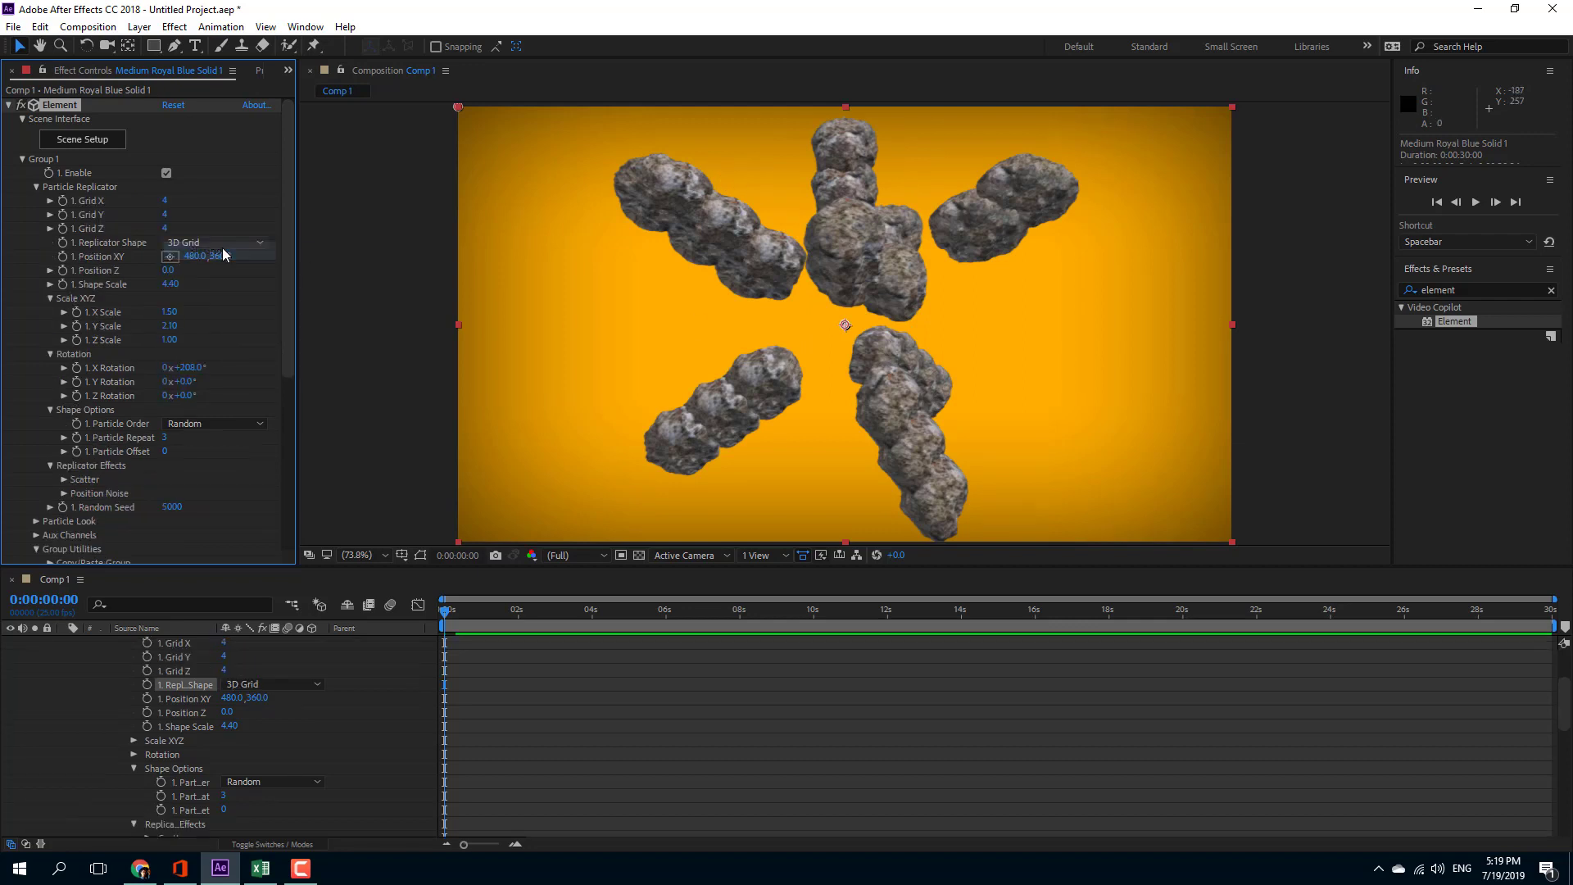
click(197, 242)
click(228, 297)
click(211, 216)
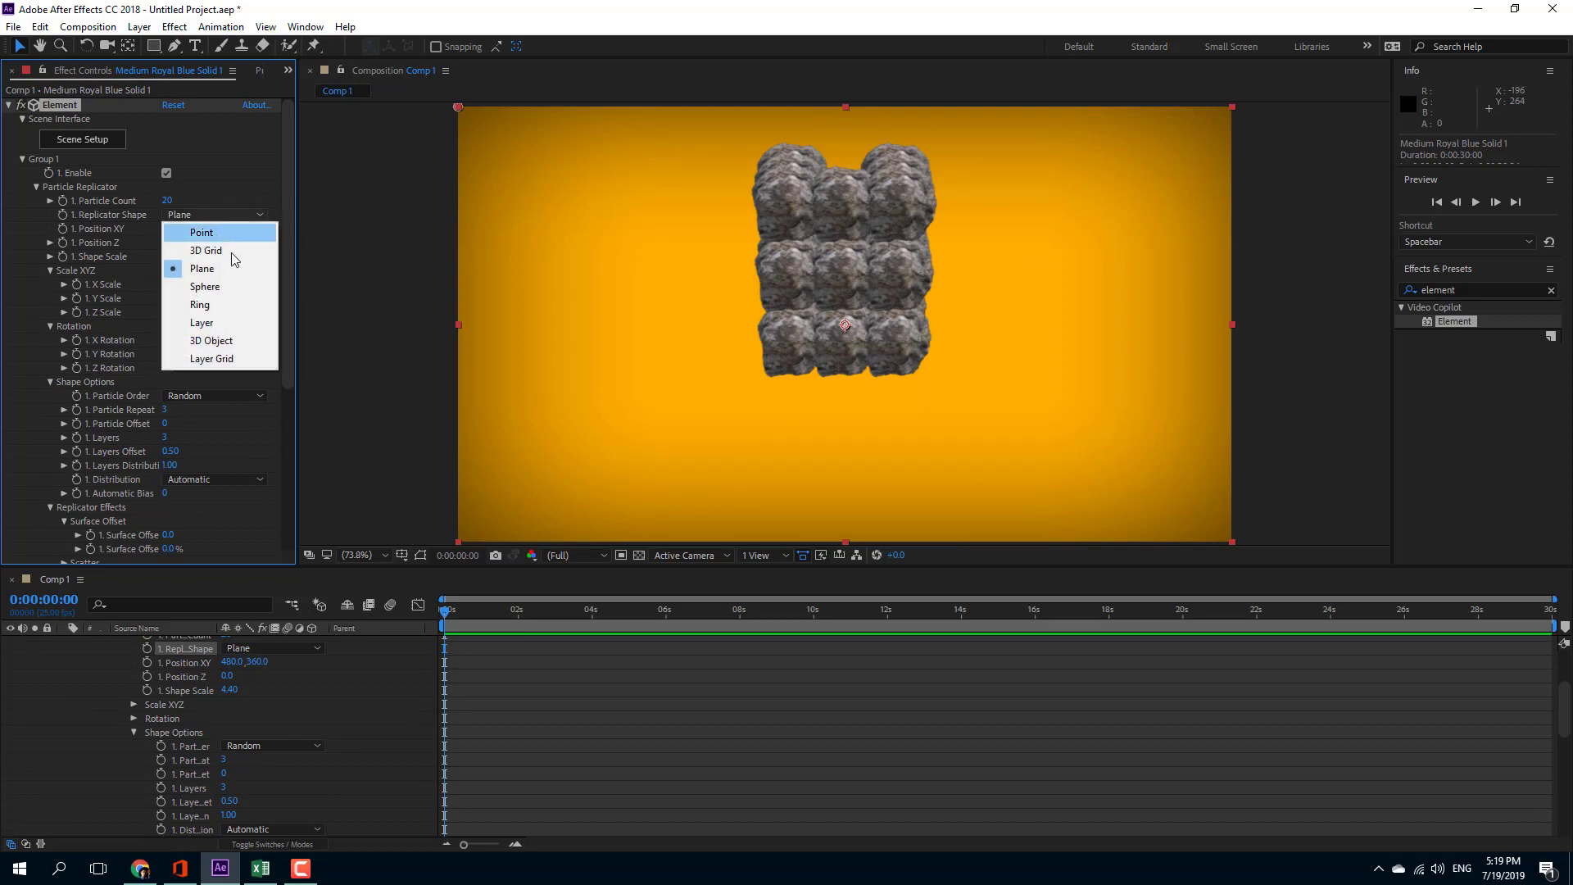
click(230, 306)
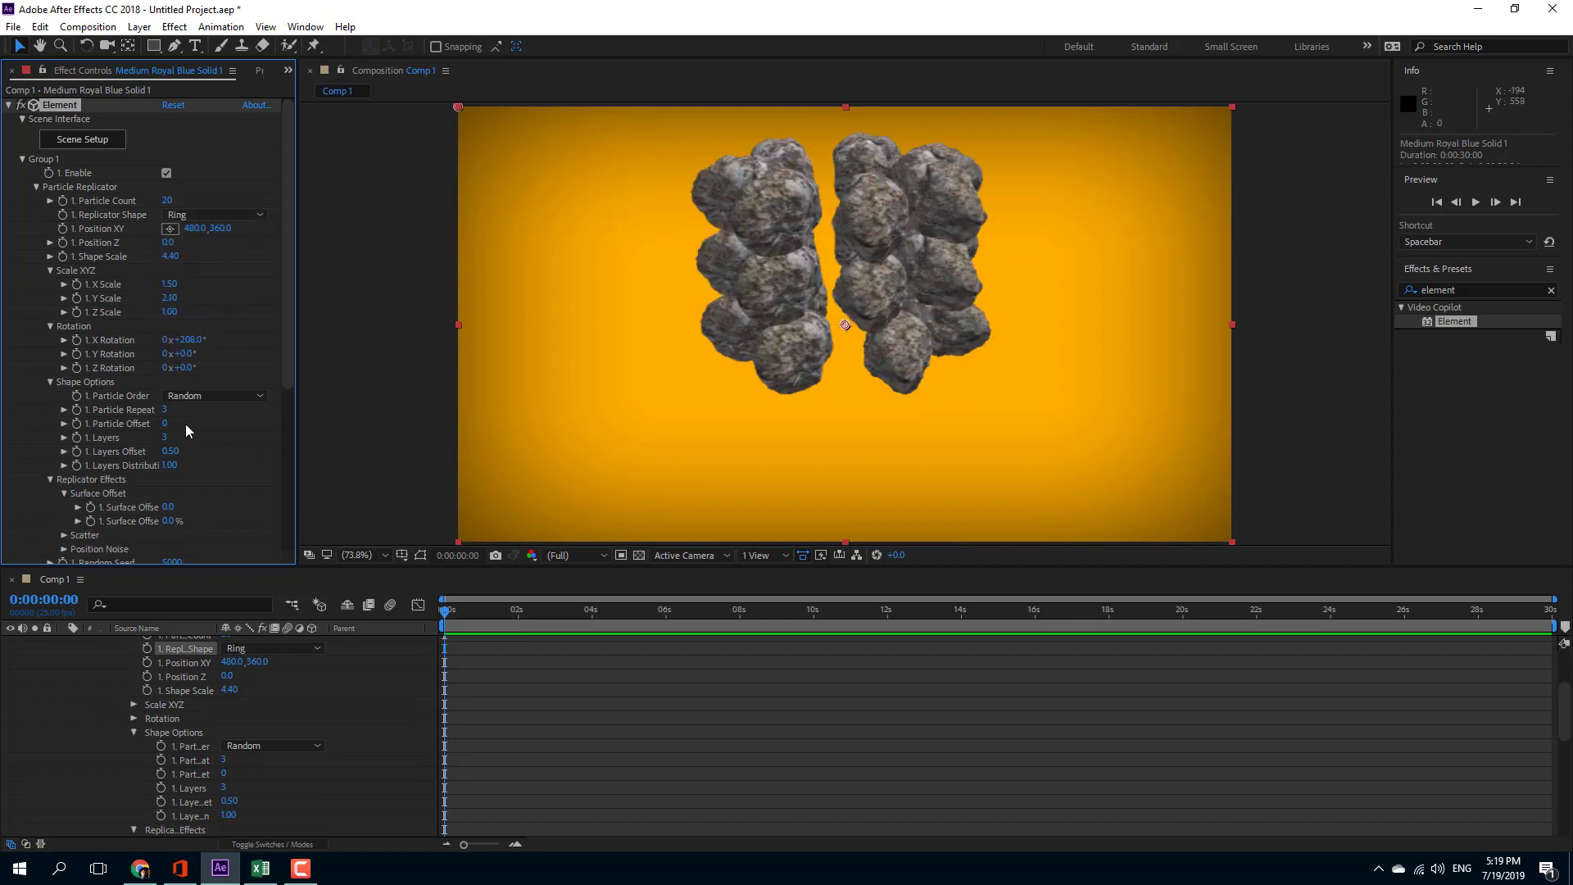
Step: Set Particle Repeat to 2 and Layers to 1, then arrange the rocks as a Sphere
click(165, 410)
text(2)
key(Return)
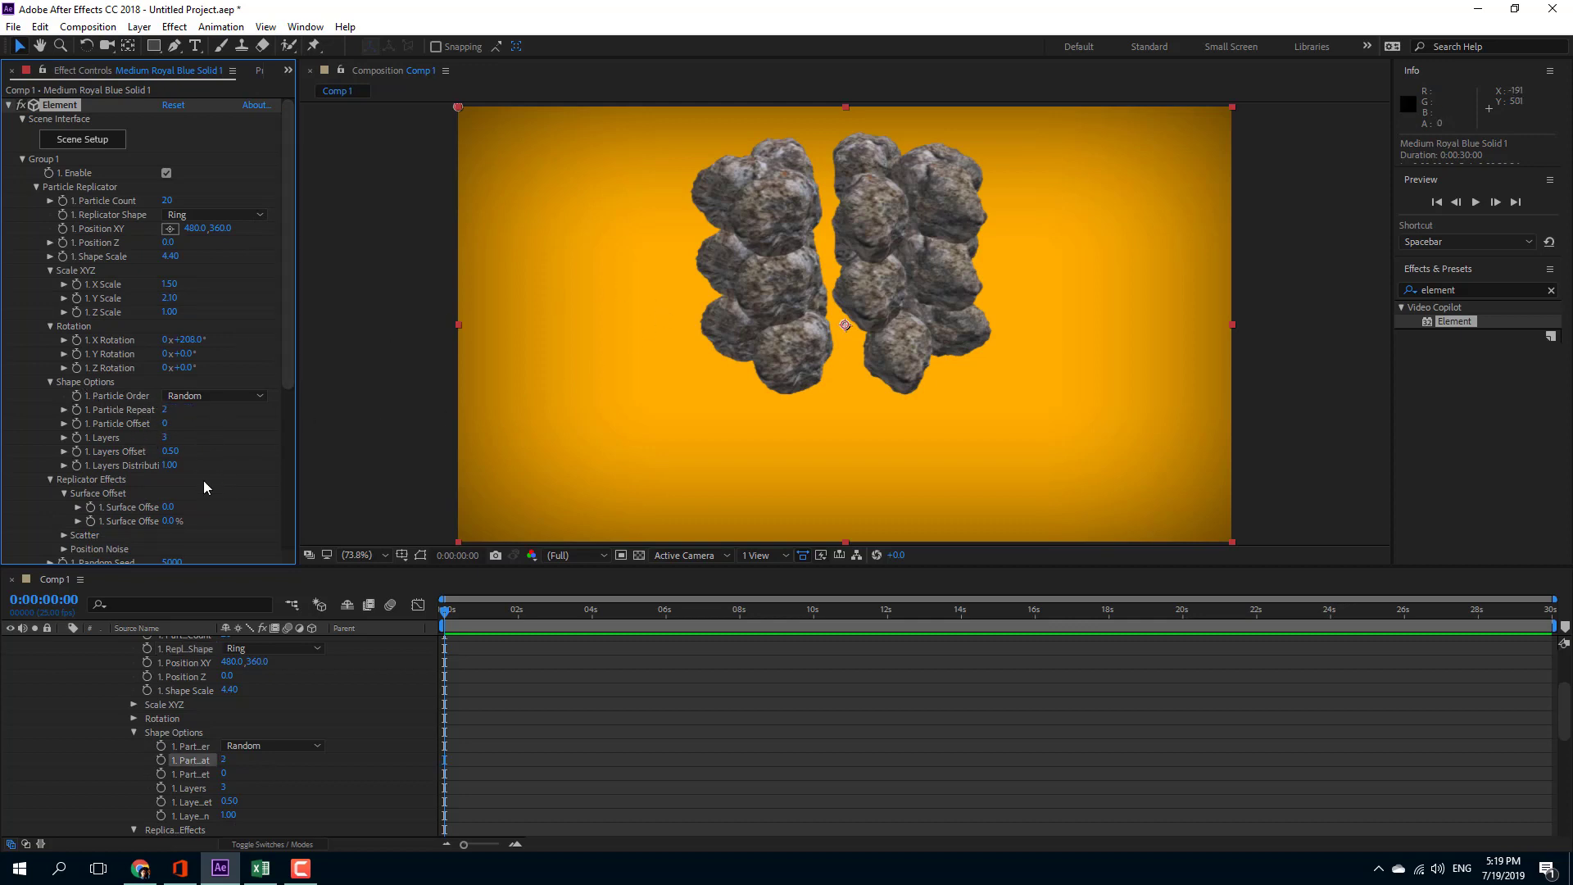
click(165, 439)
key(Return)
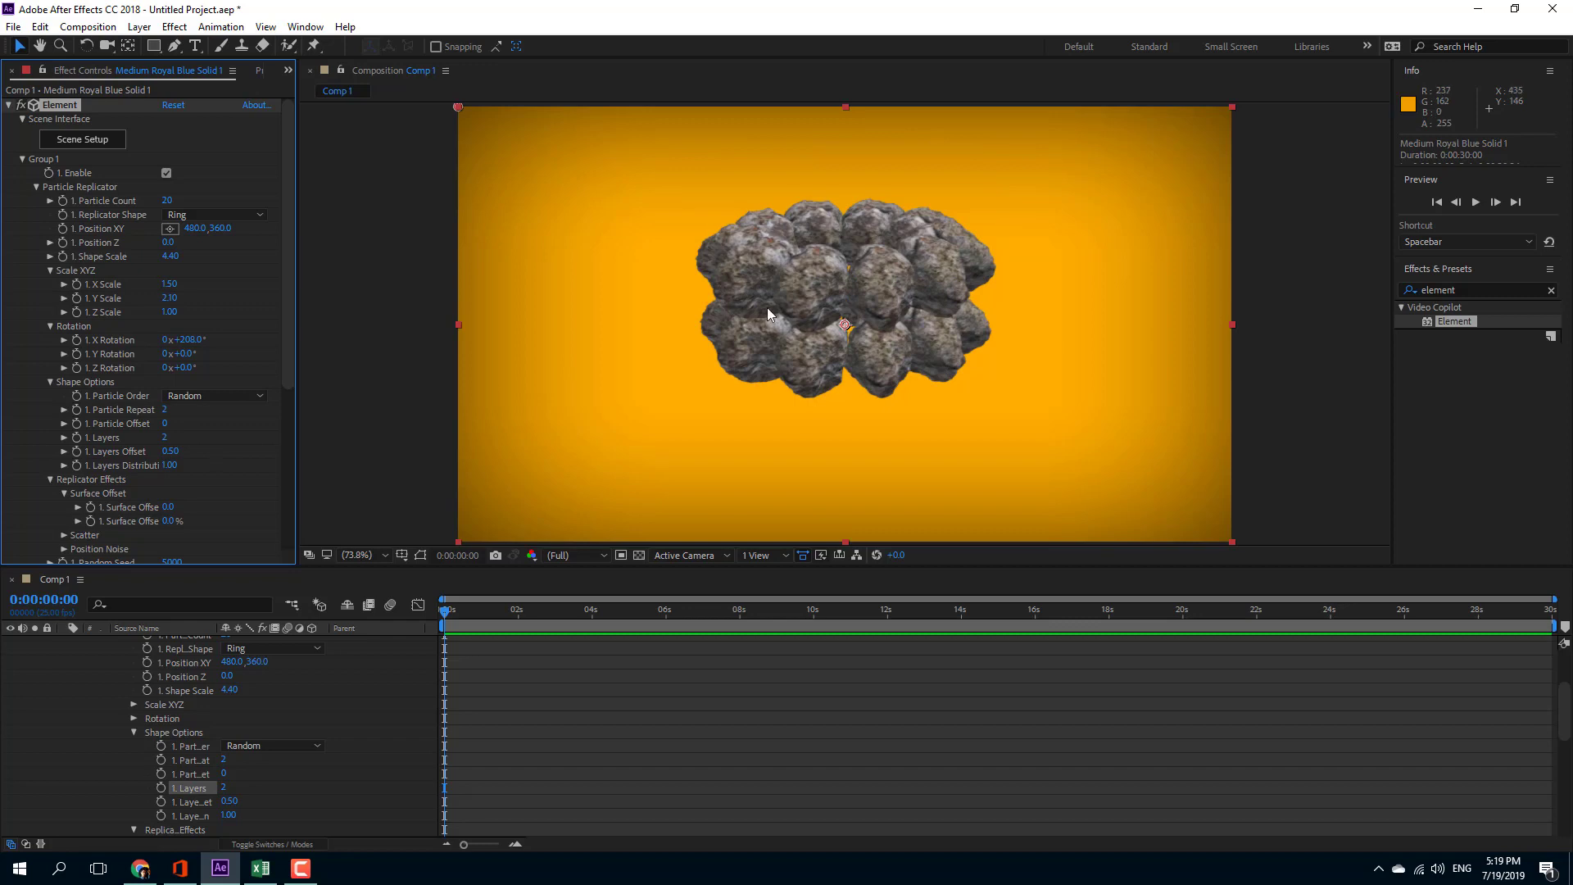
click(164, 411)
click(164, 437)
text(1)
key(Return)
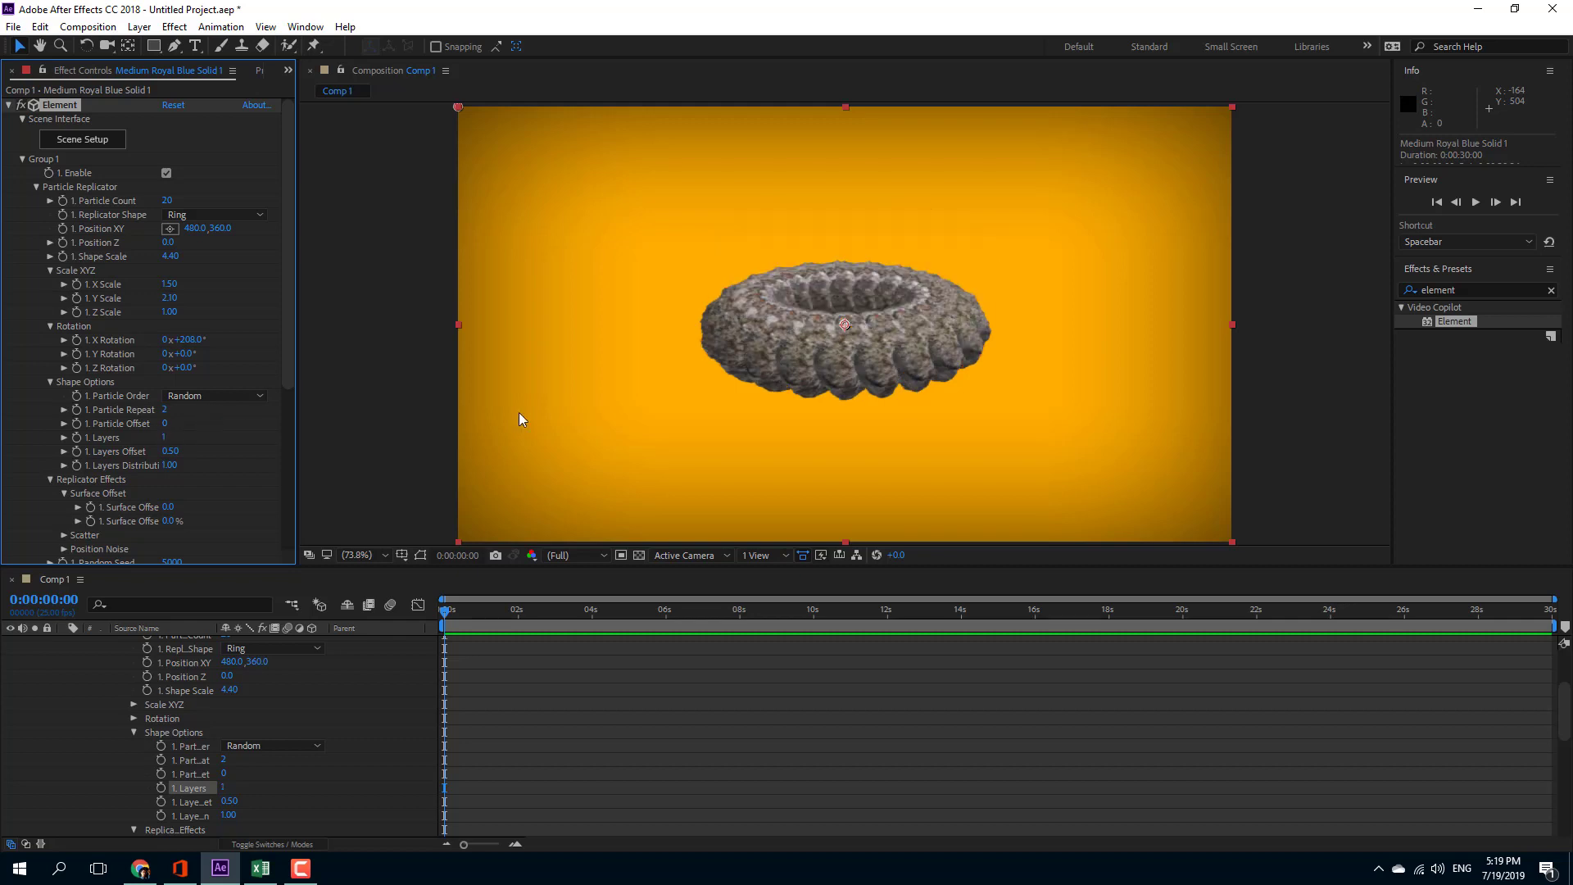
click(213, 213)
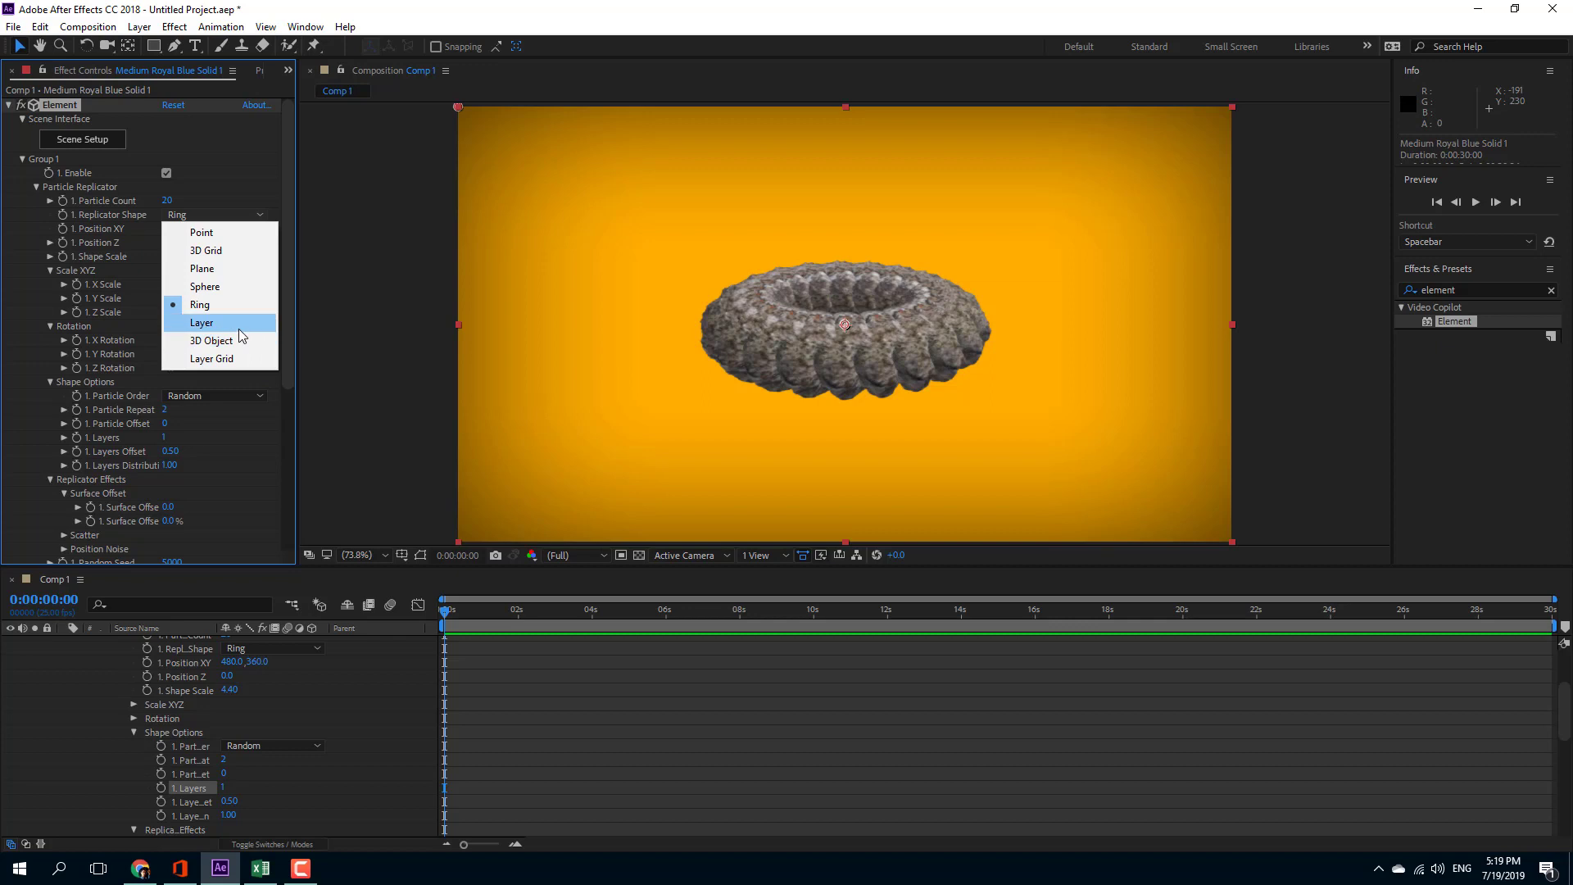
click(226, 287)
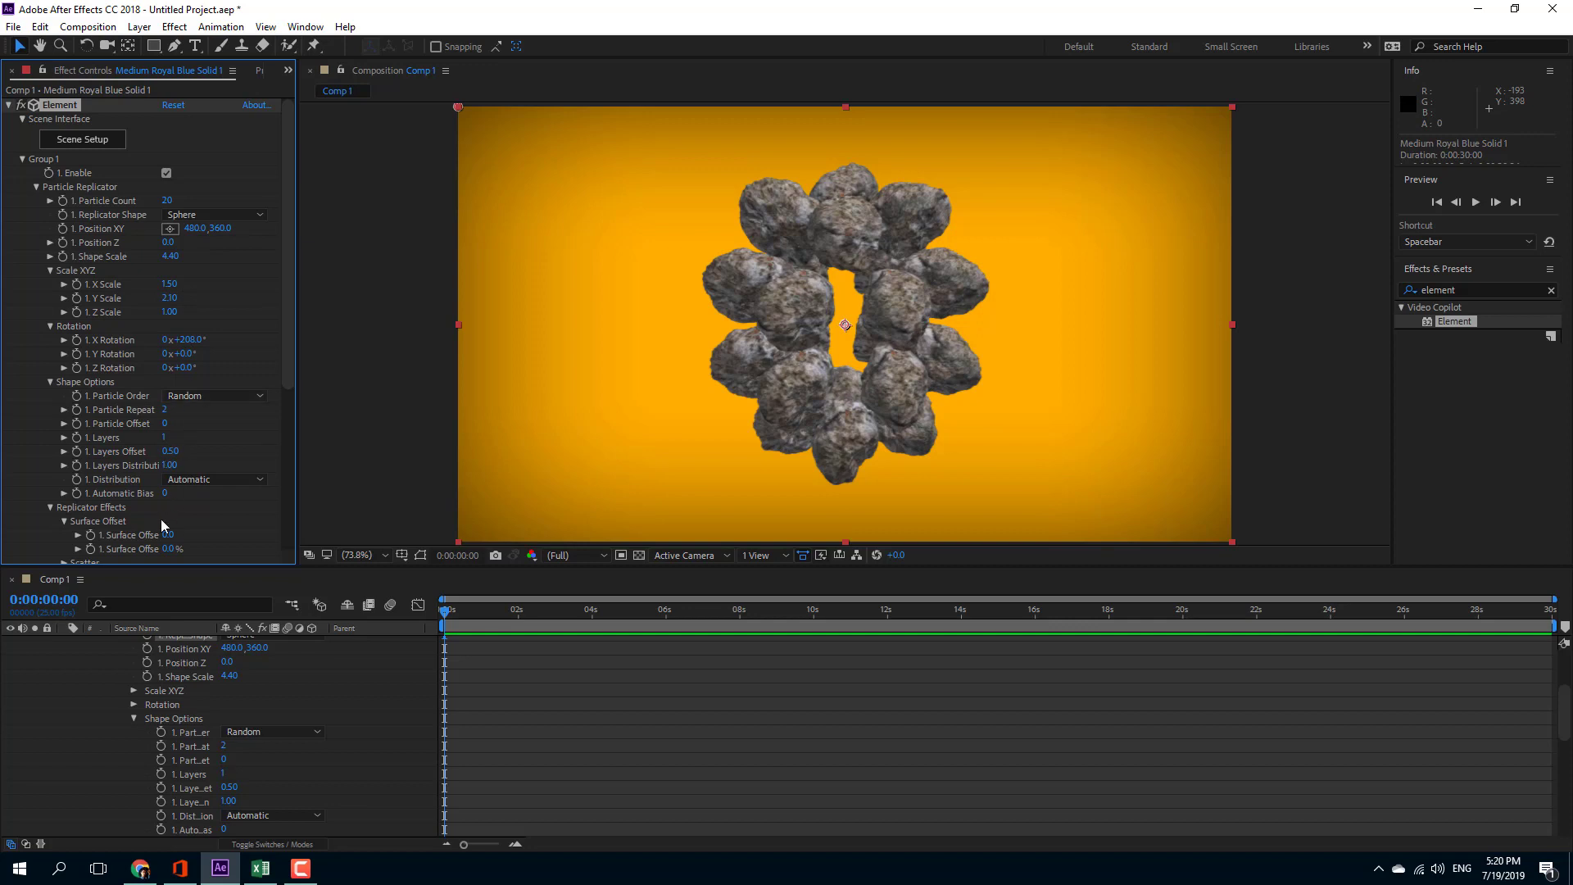
Step: In Particle Look, shrink the Particle Size, raise Particle Count to 144, and lower Y Scale
scroll(174, 426, down, 3)
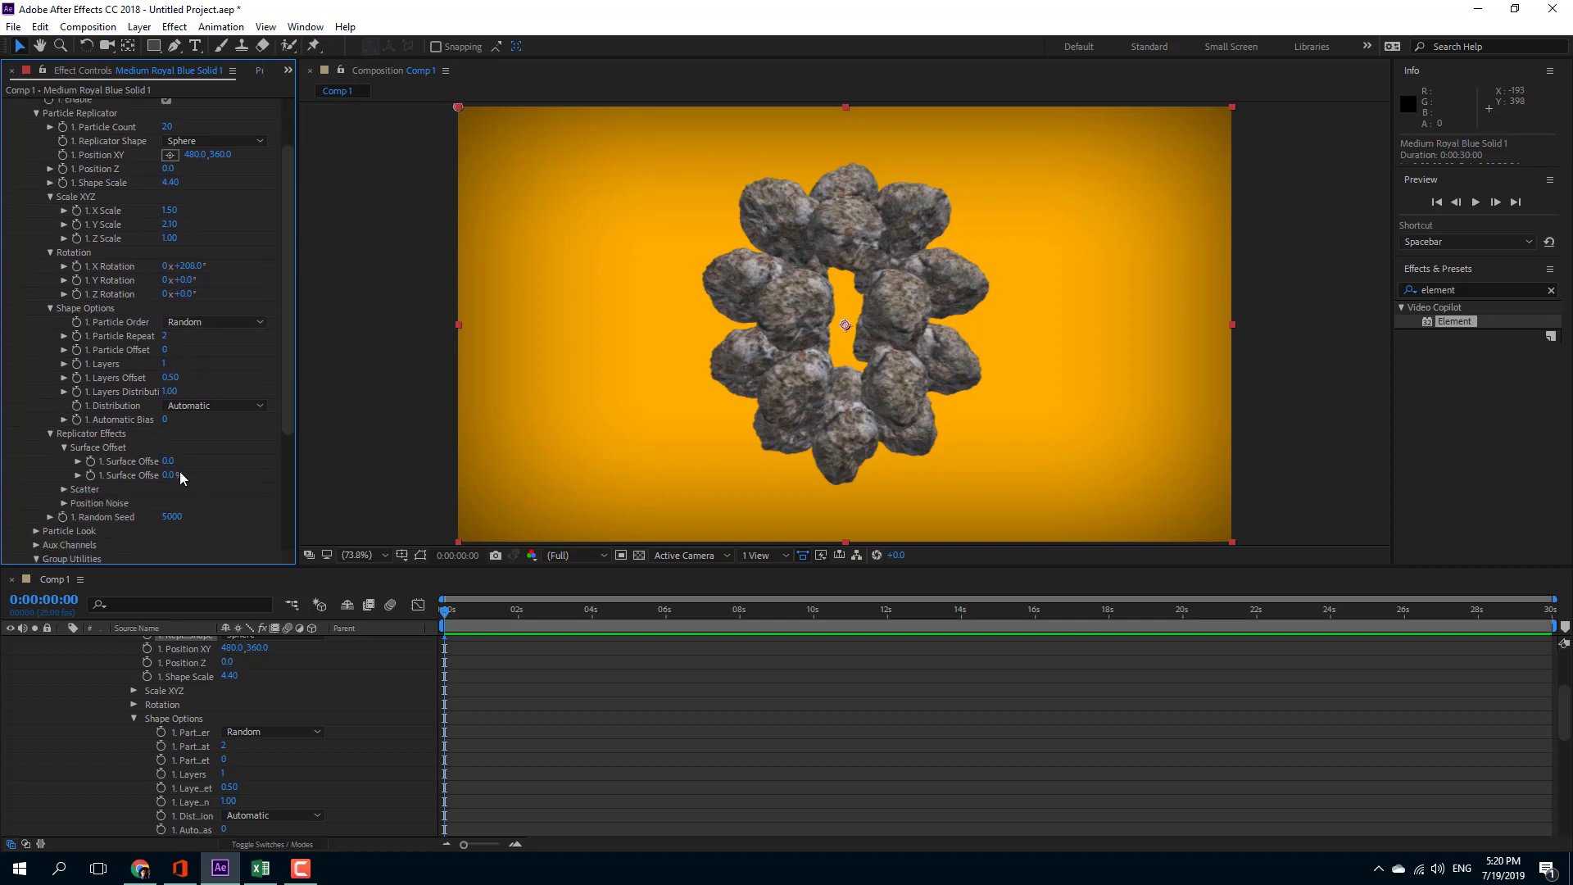
click(43, 533)
scroll(164, 521, down, 4)
drag(175, 440, 155, 436)
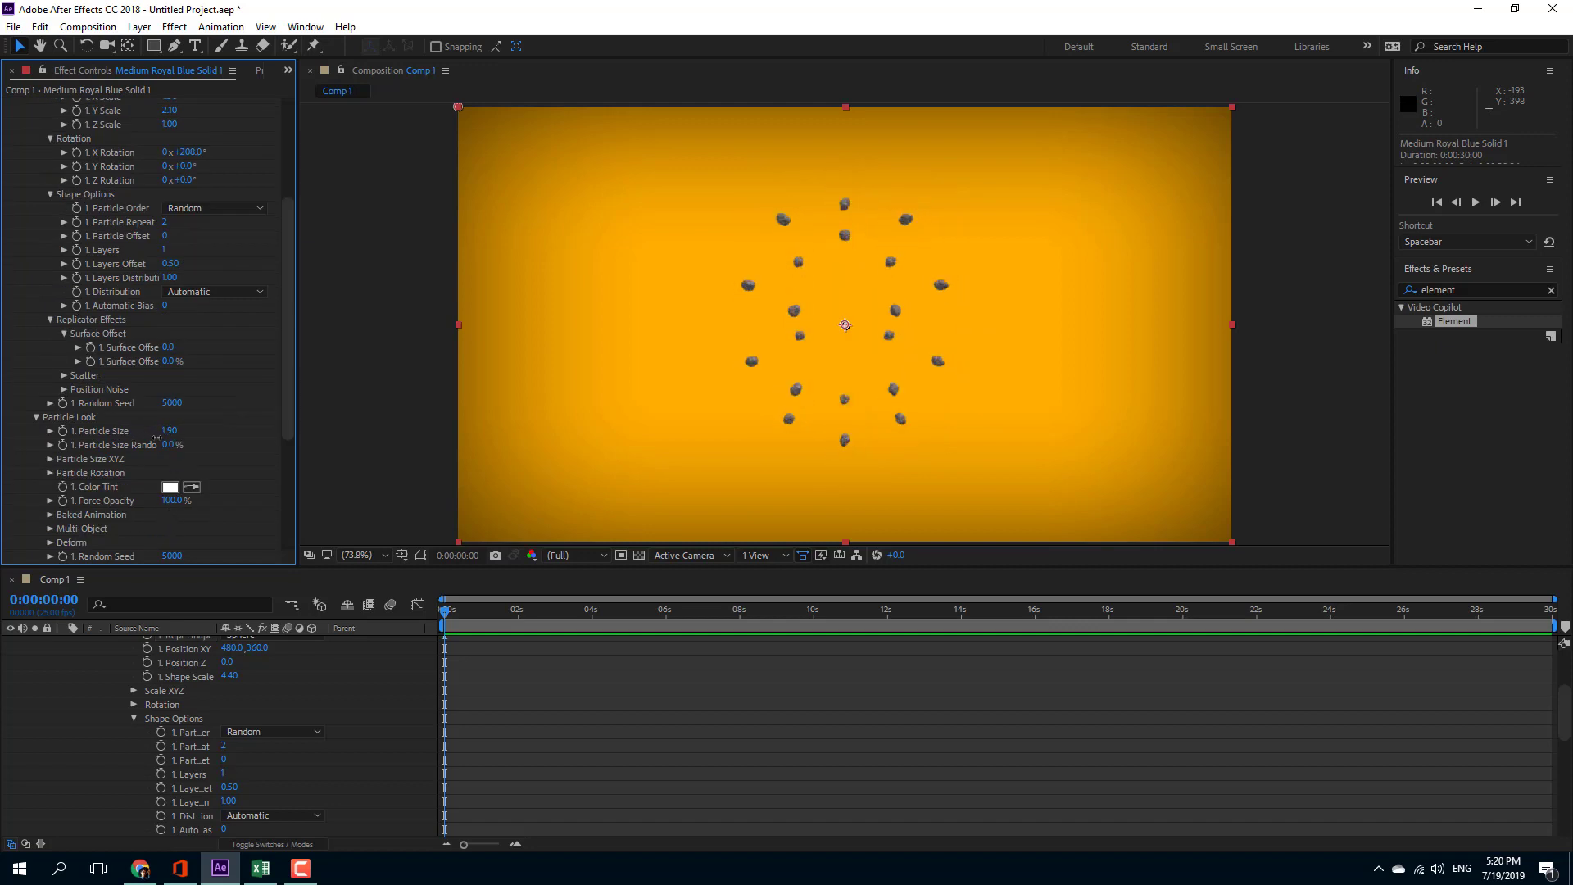
scroll(235, 397, up, 6)
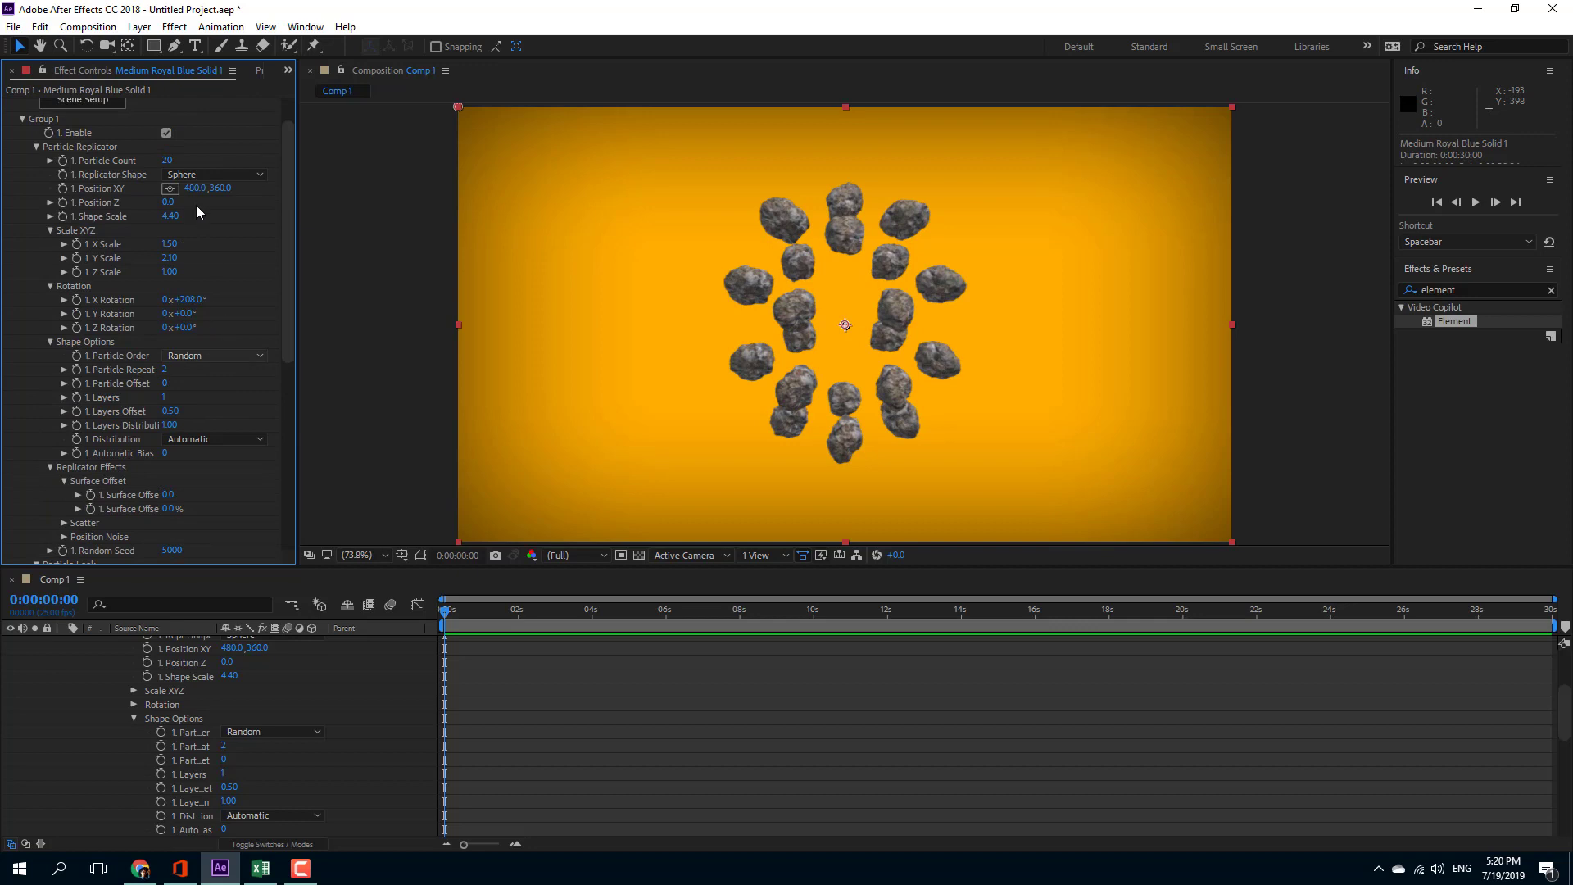
drag(225, 161, 328, 197)
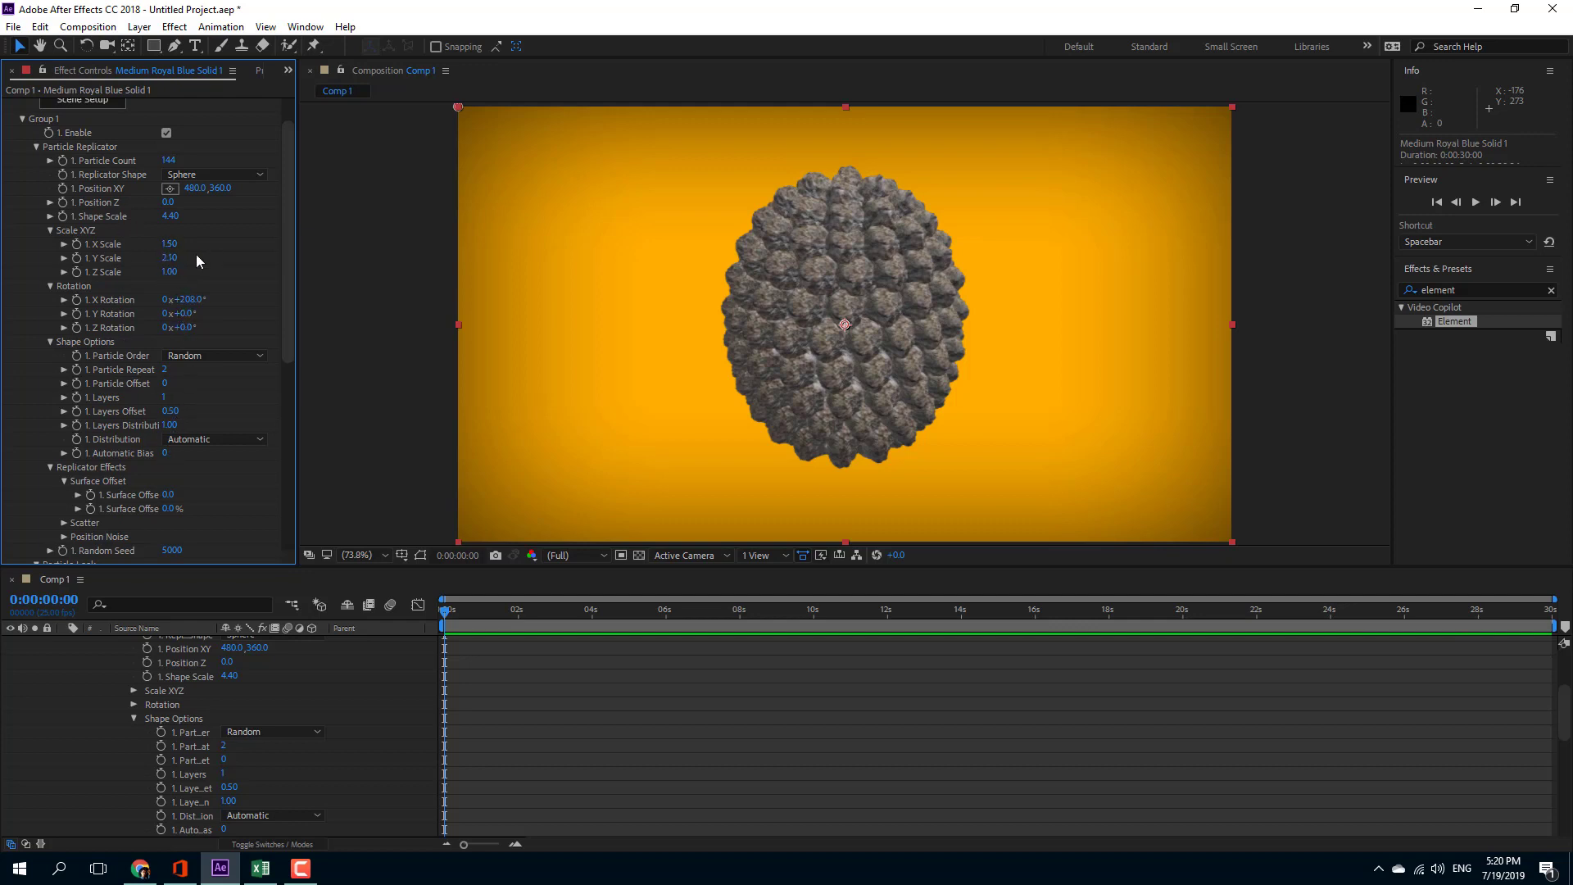
drag(246, 257, 187, 251)
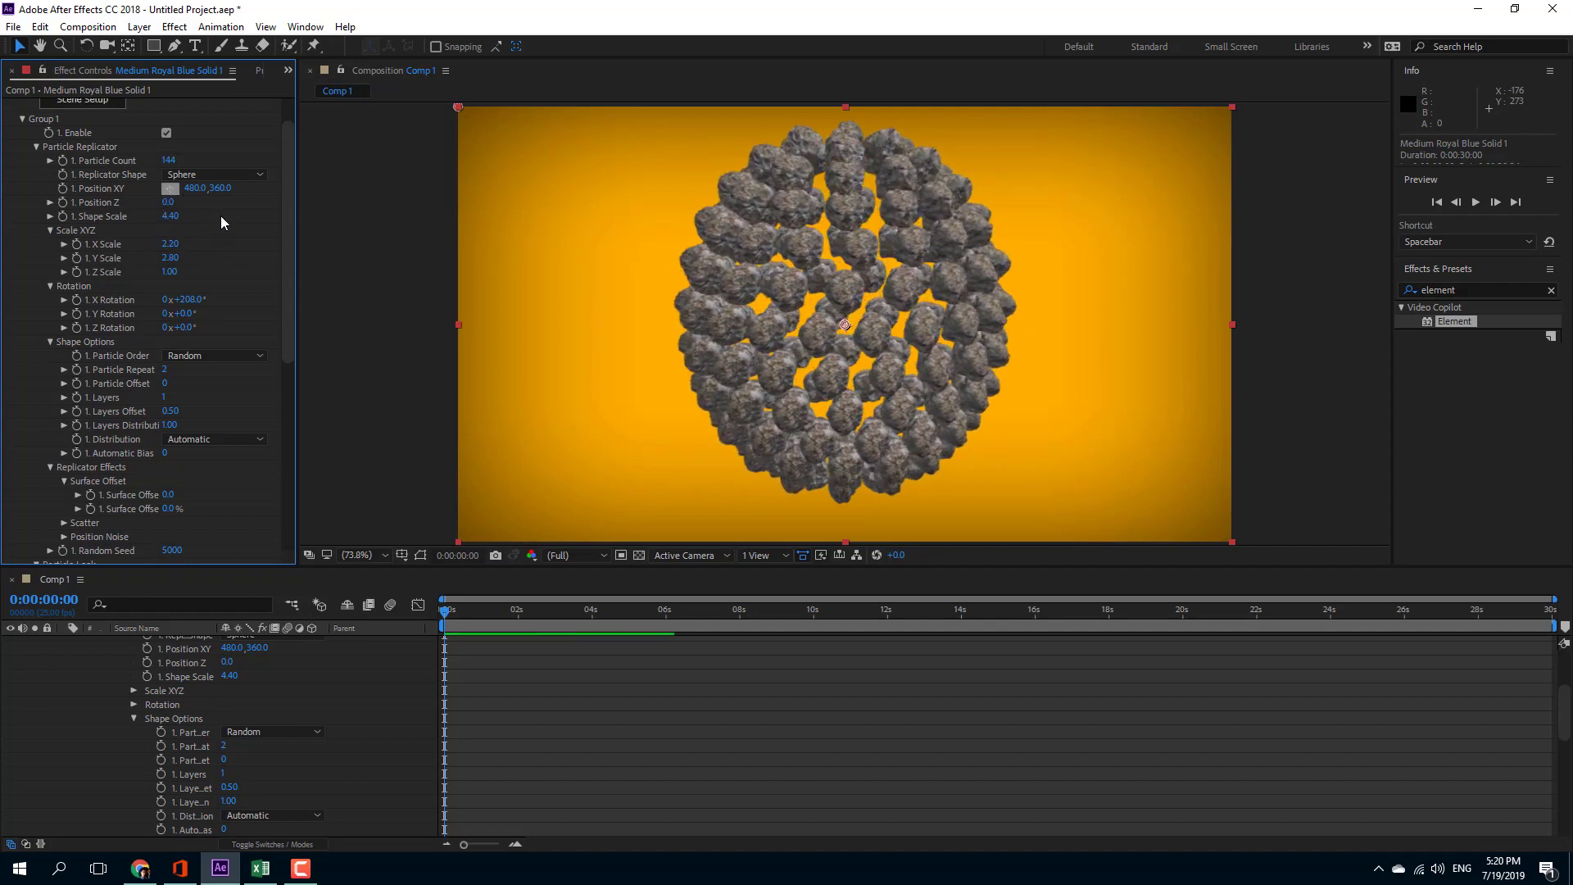
Step: Switch the replicator shape to Ring, then Plane, and finally 3D Grid
click(227, 175)
click(225, 263)
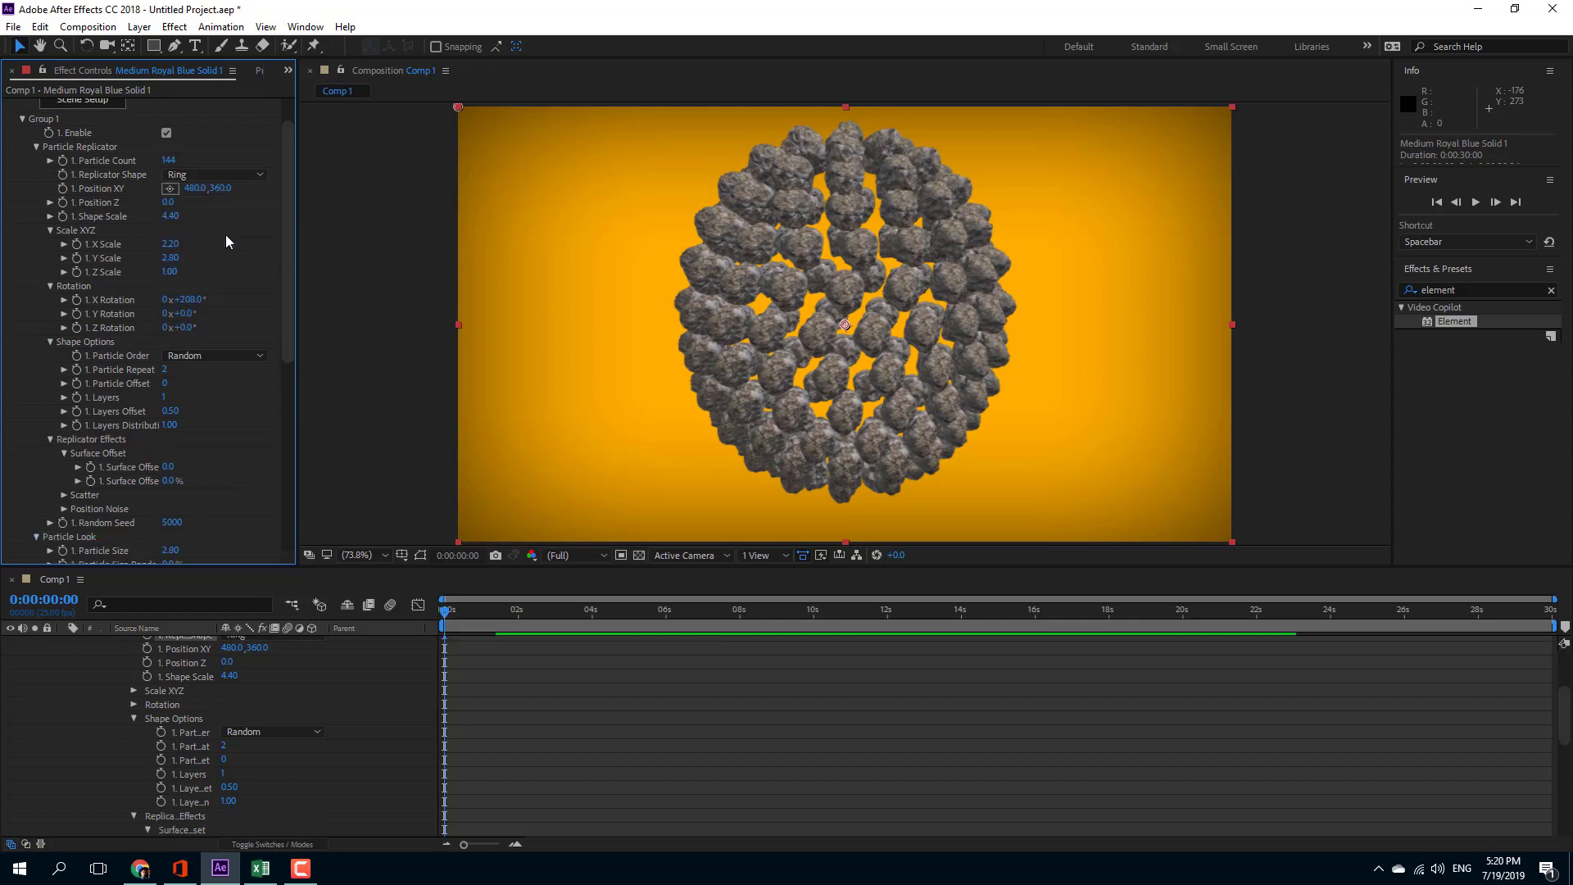
click(227, 174)
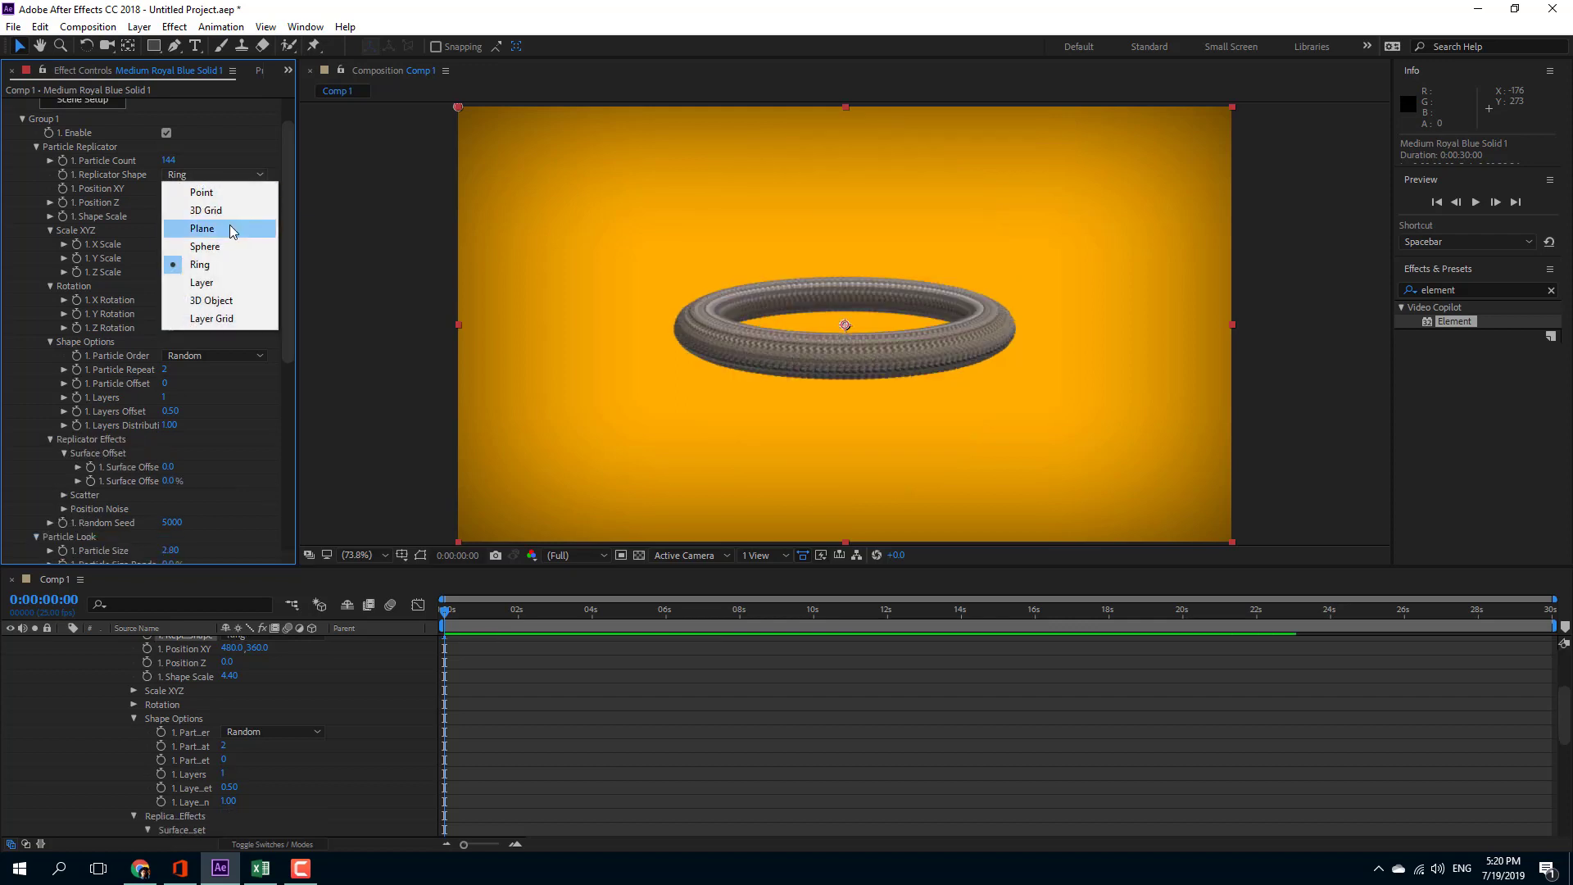
click(242, 222)
click(234, 172)
click(236, 202)
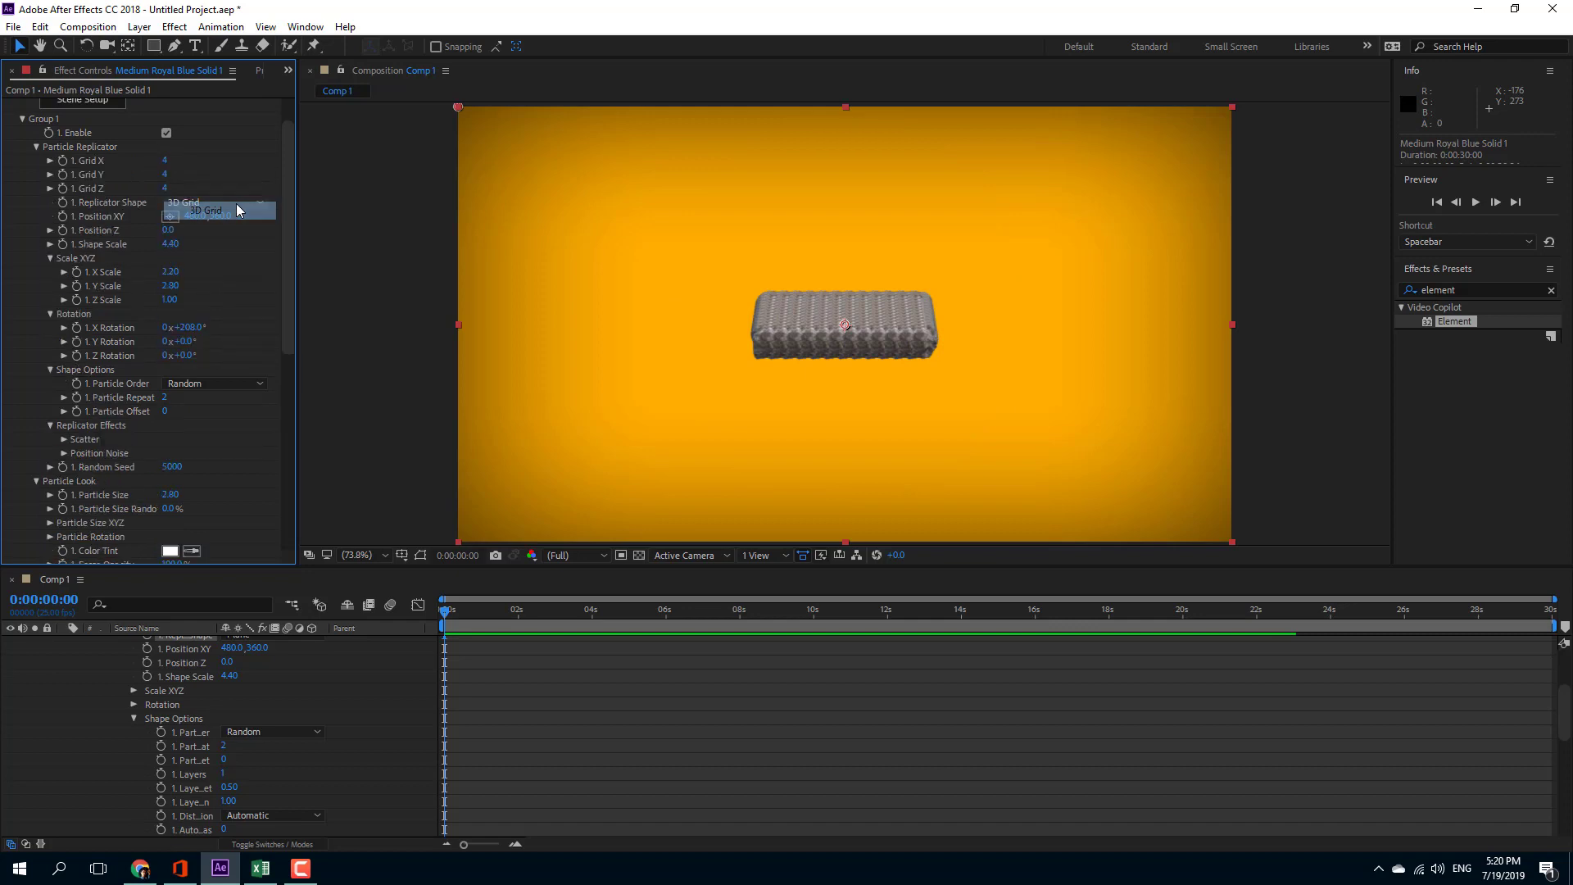